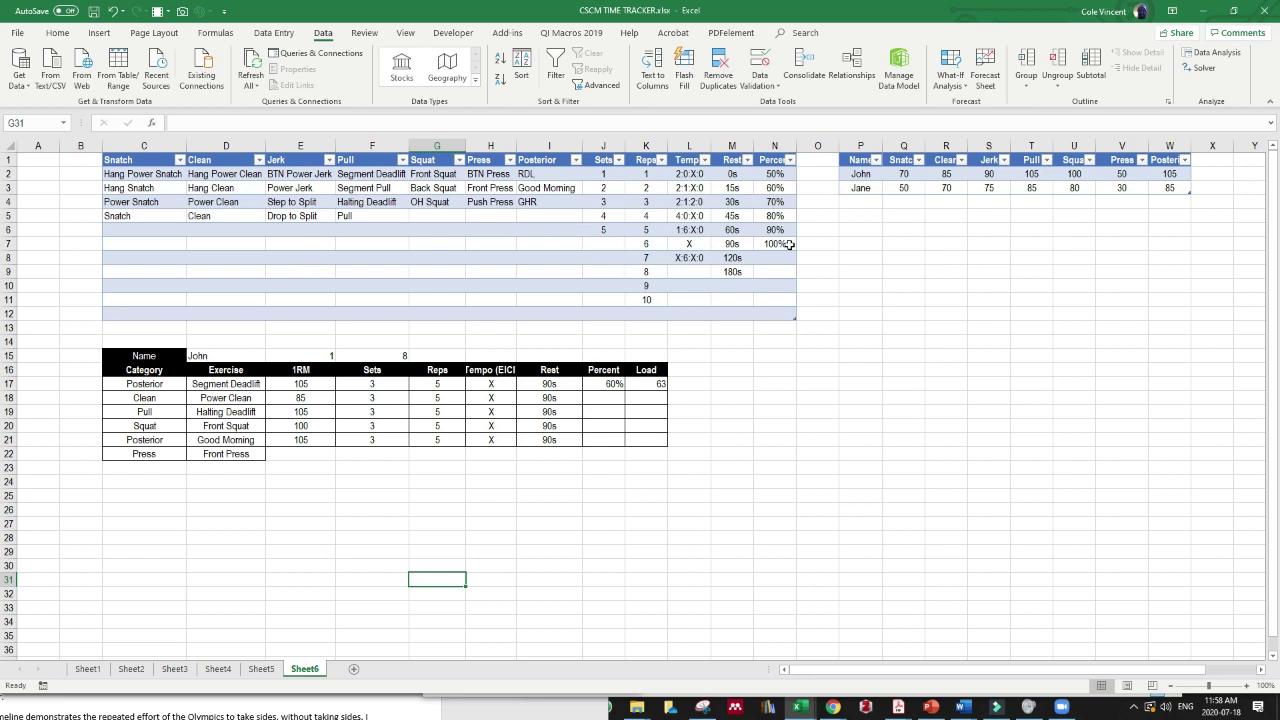
Examine the athlete names in the 1RM table, the selected name in D15, and the arguments of the MATCH formula in E15.
{"action": "left_click", "coordinate": [869, 175]}
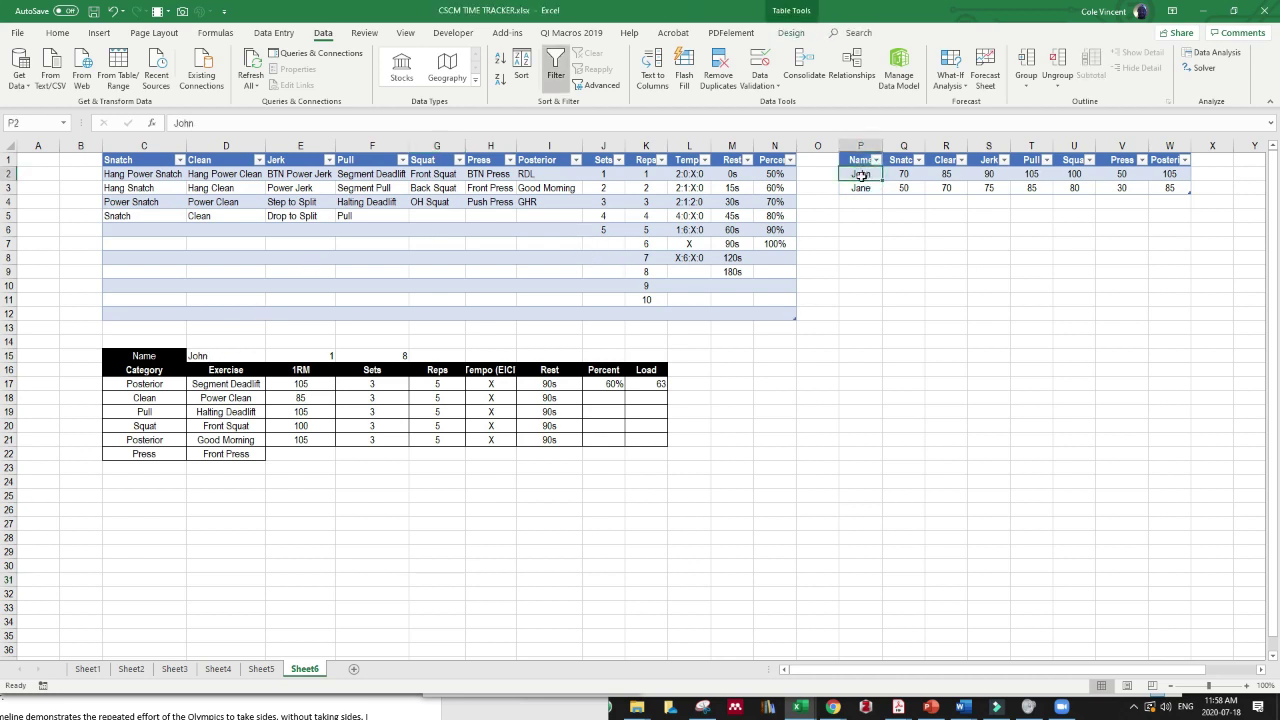
{"action": "left_click", "coordinate": [860, 188]}
{"action": "left_click", "coordinate": [818, 327]}
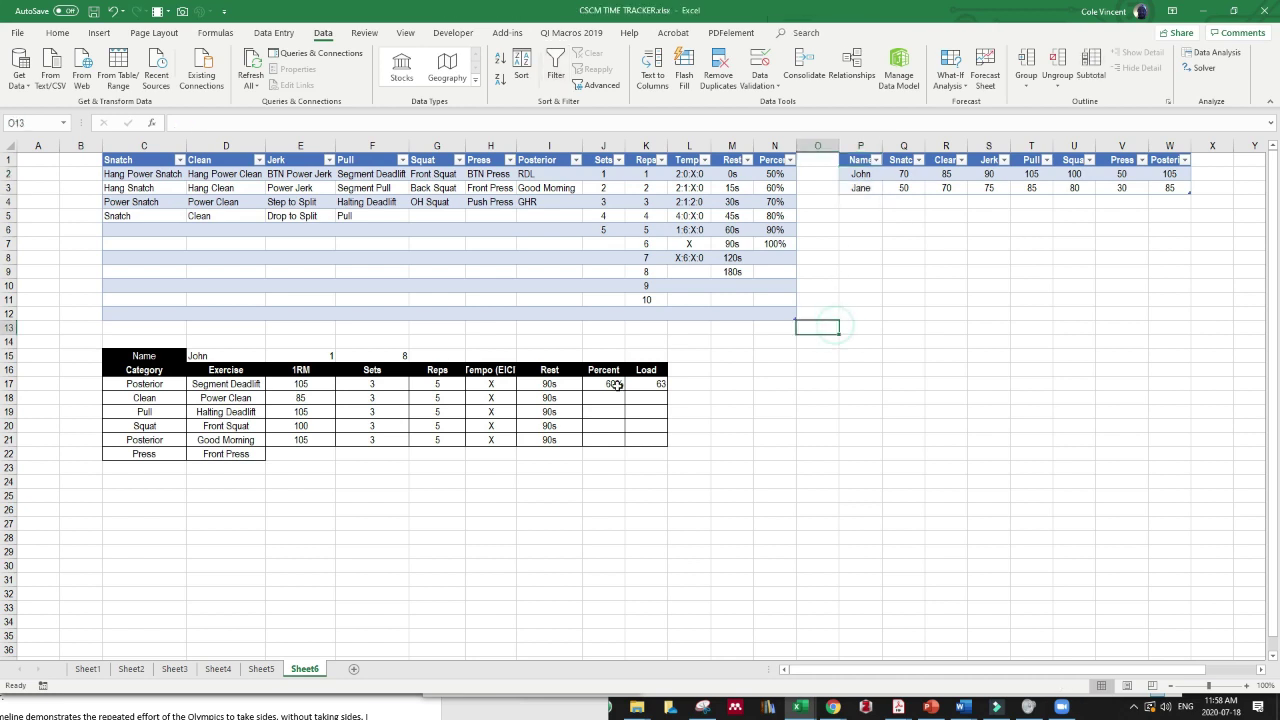
{"action": "left_click", "coordinate": [210, 357]}
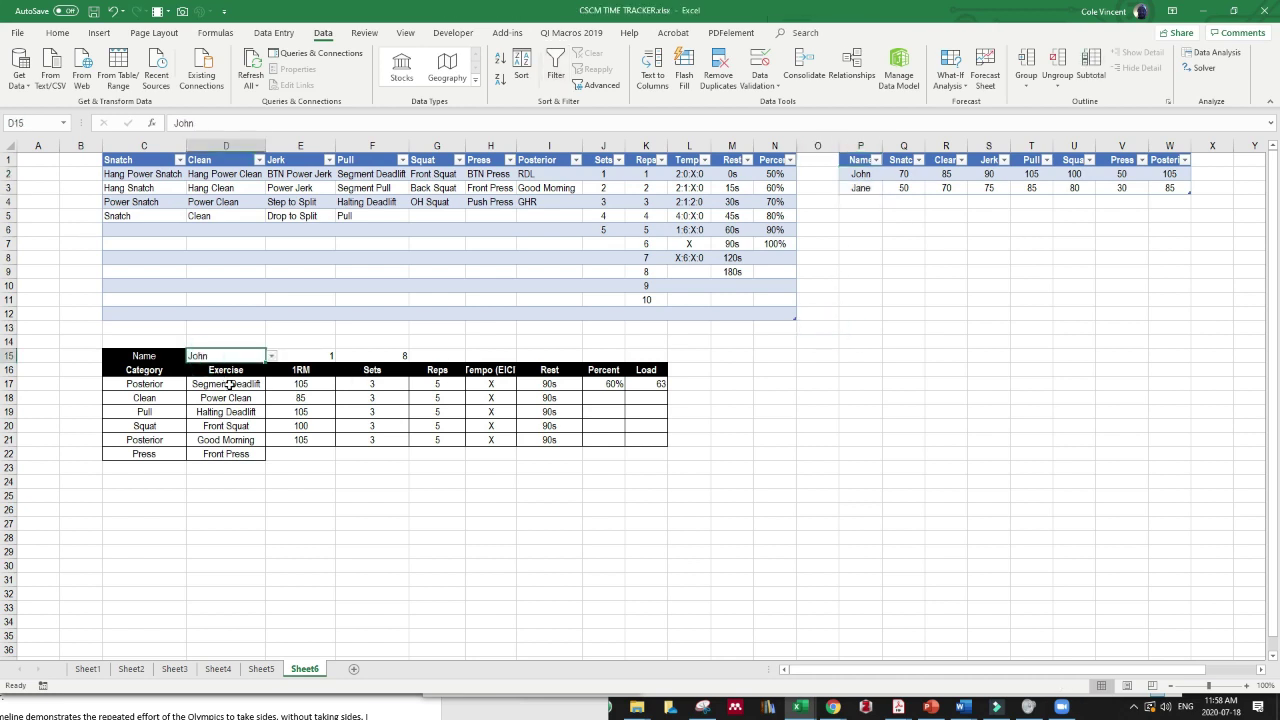
{"action": "left_click", "coordinate": [289, 354]}
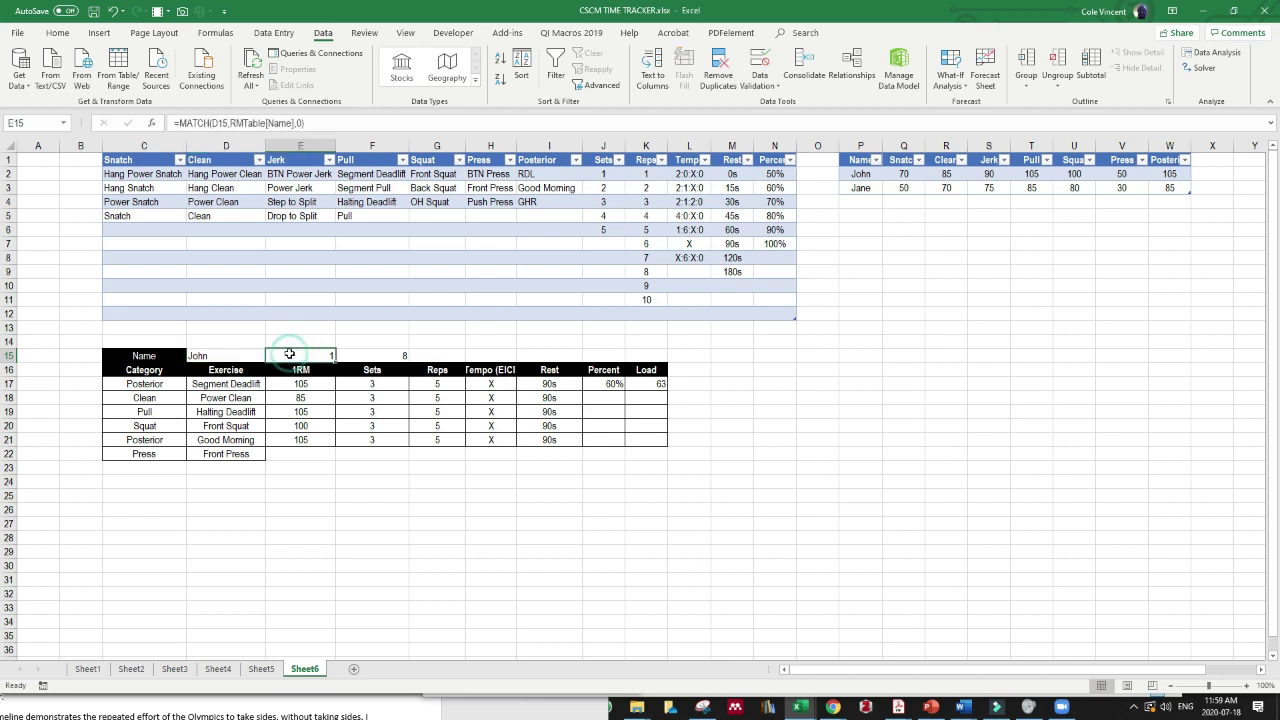
{"action": "left_click", "coordinate": [209, 123]}
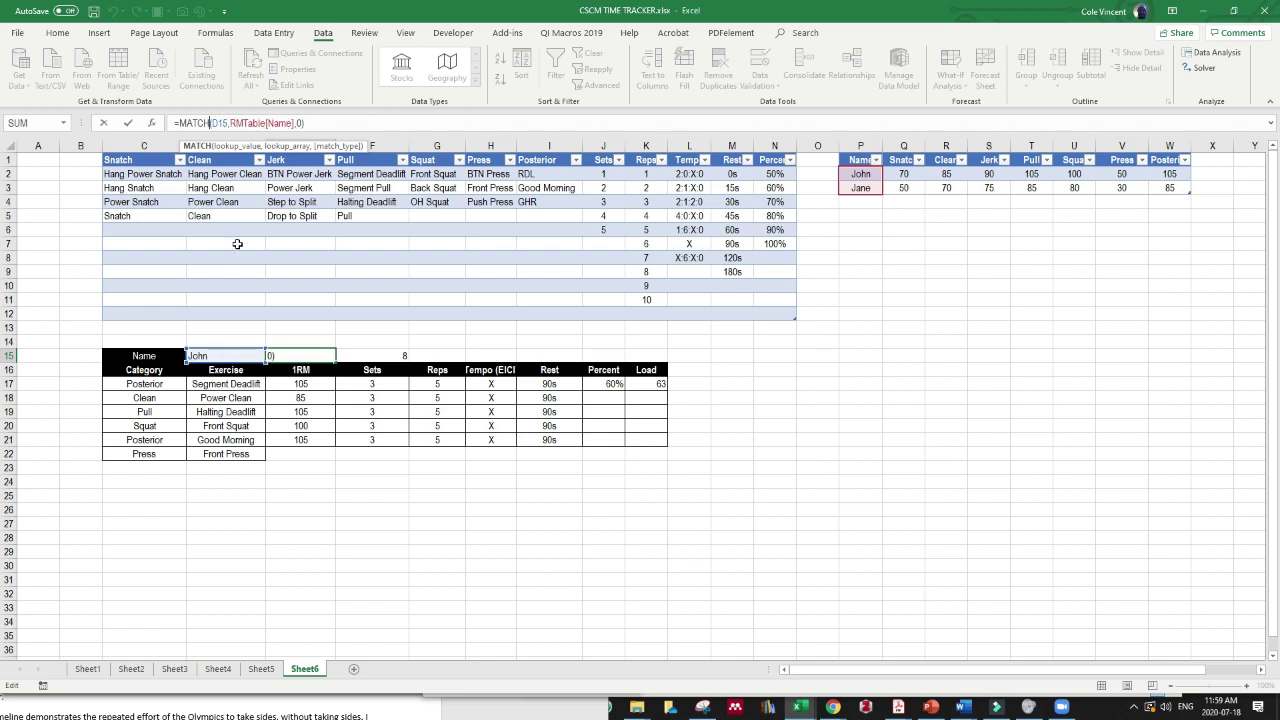
{"action": "left_click", "coordinate": [250, 122]}
{"action": "left_click", "coordinate": [270, 123]}
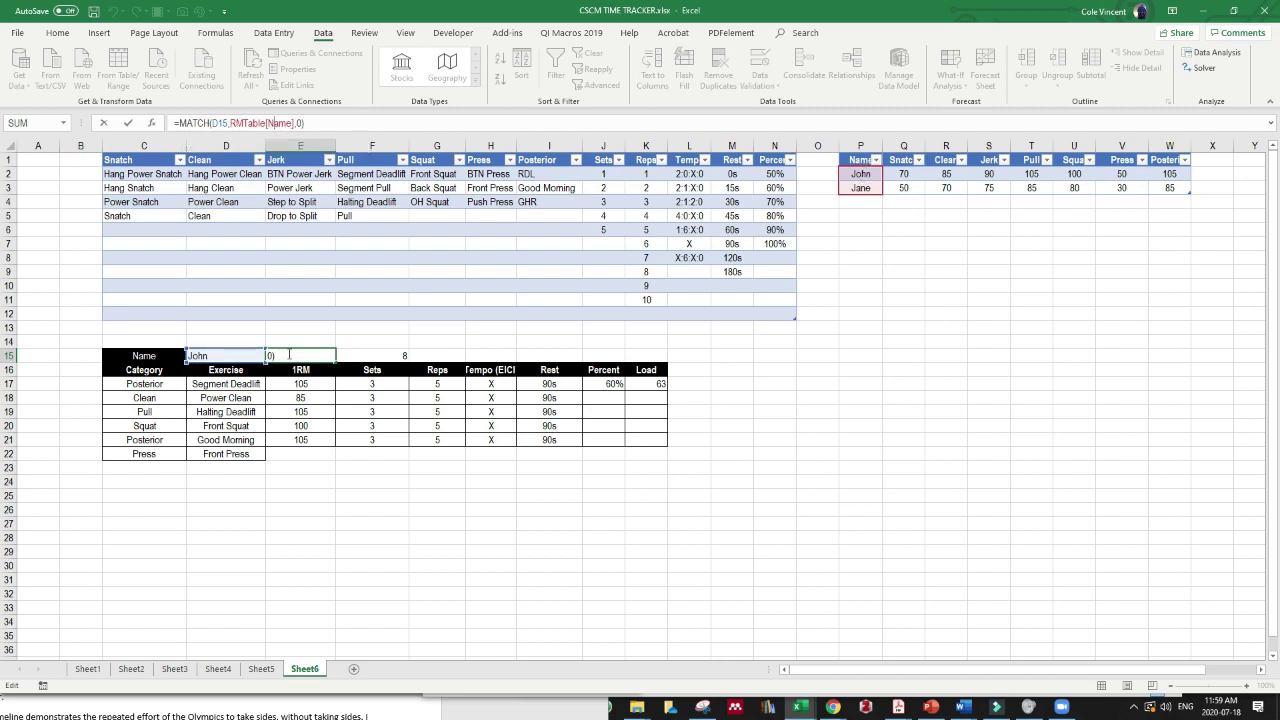
{"action": "key", "text": "Return"}
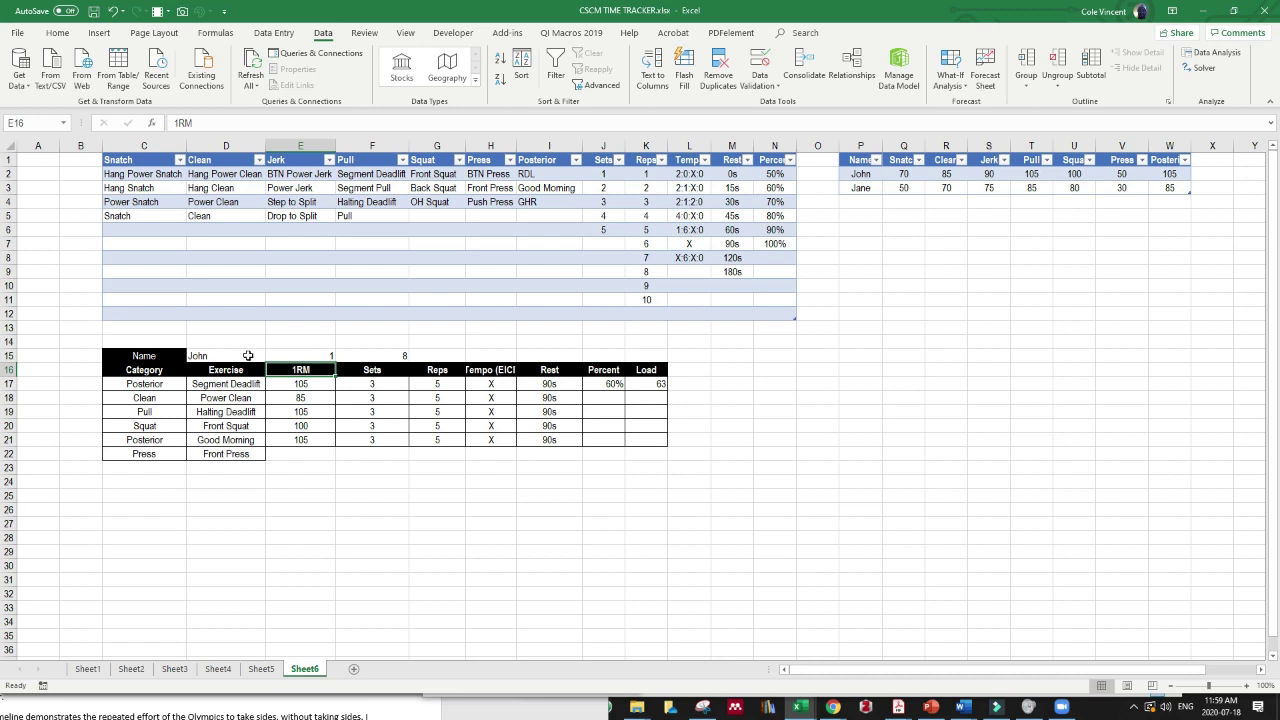
{"action": "left_click", "coordinate": [333, 356]}
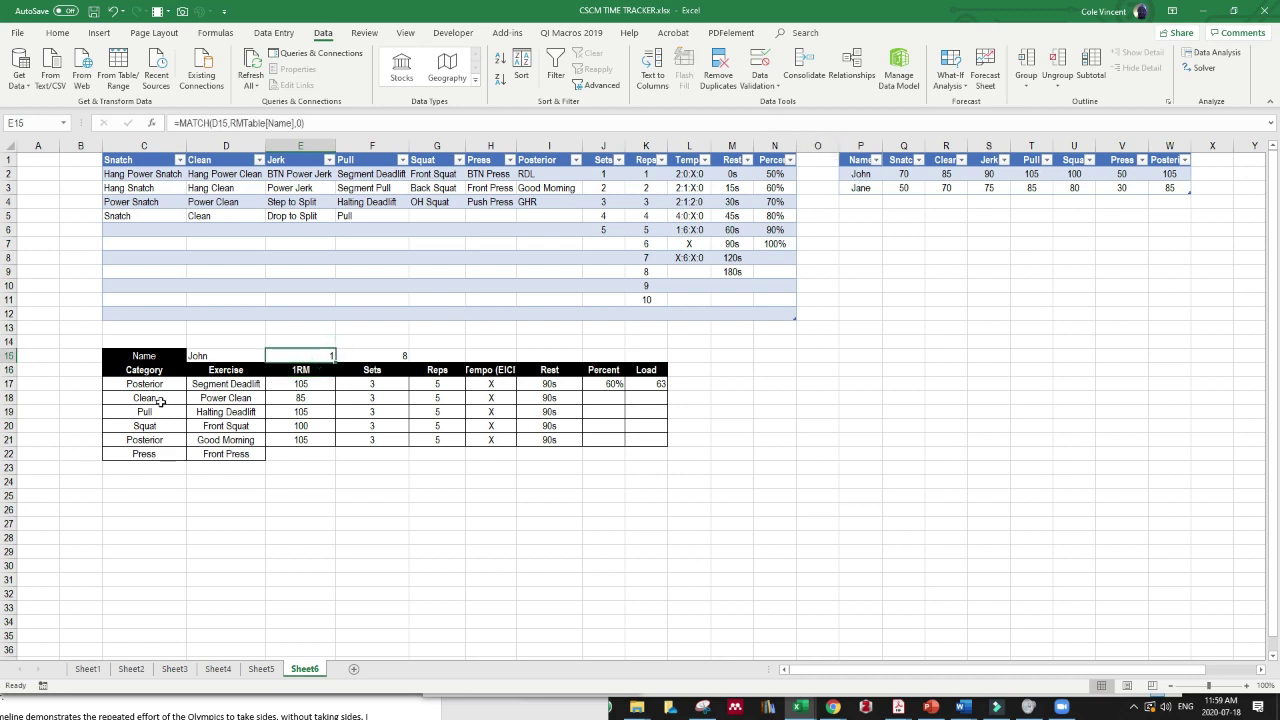
Review the MATCH formula in F15 that looks up C17 in the RMTable headers, reselecting 0 - Exact match as its match type.
{"action": "left_click", "coordinate": [364, 357]}
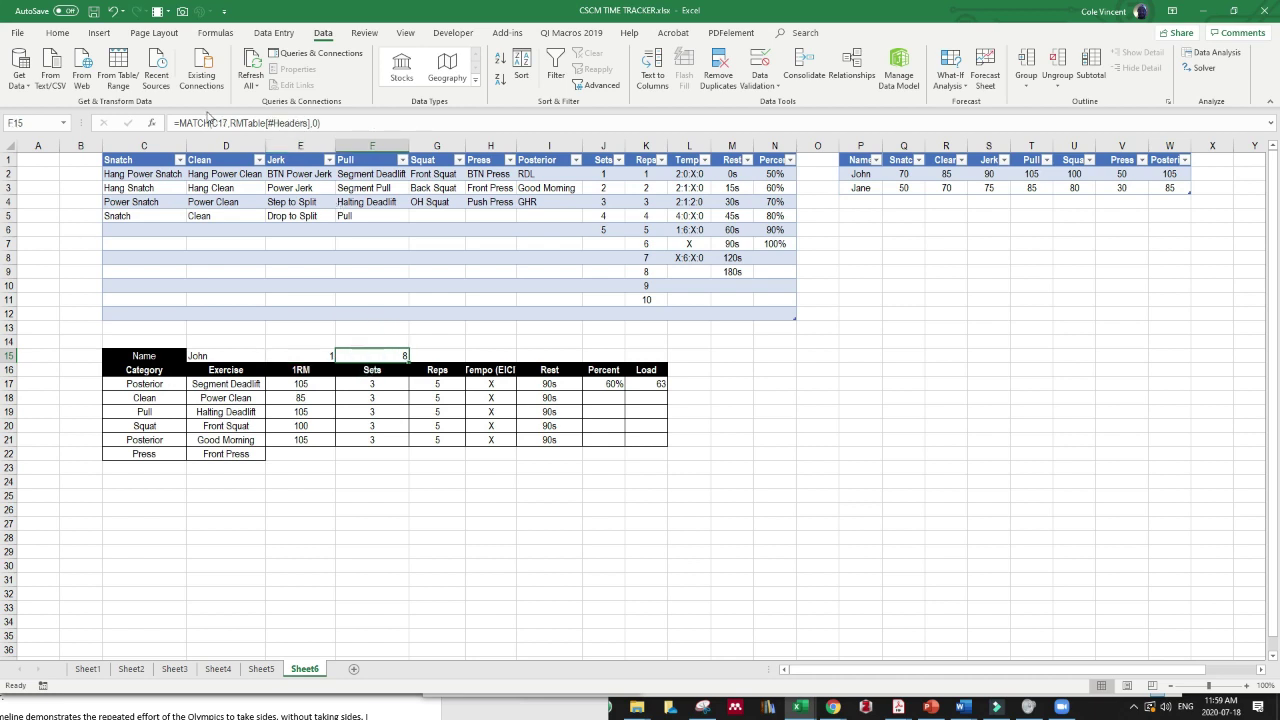
{"action": "left_click", "coordinate": [216, 122]}
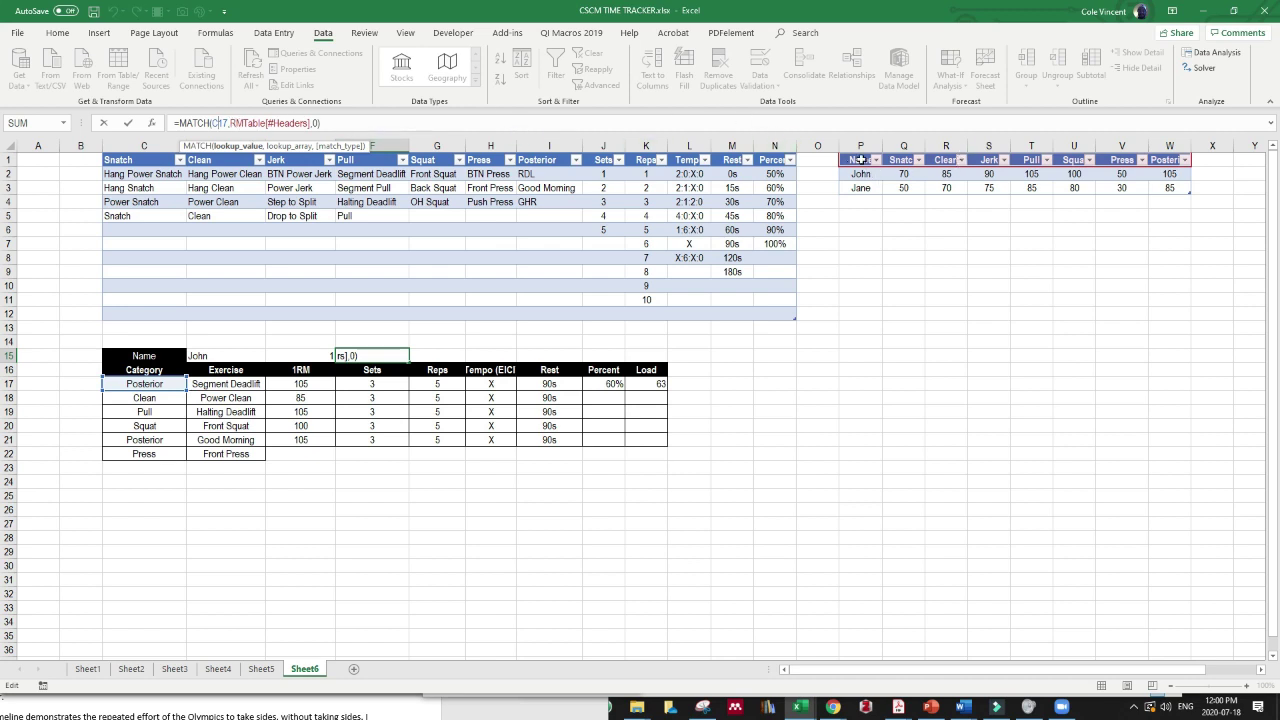
{"action": "left_click", "coordinate": [250, 124]}
{"action": "left_click", "coordinate": [316, 122]}
{"action": "key", "text": "BackSpace"}
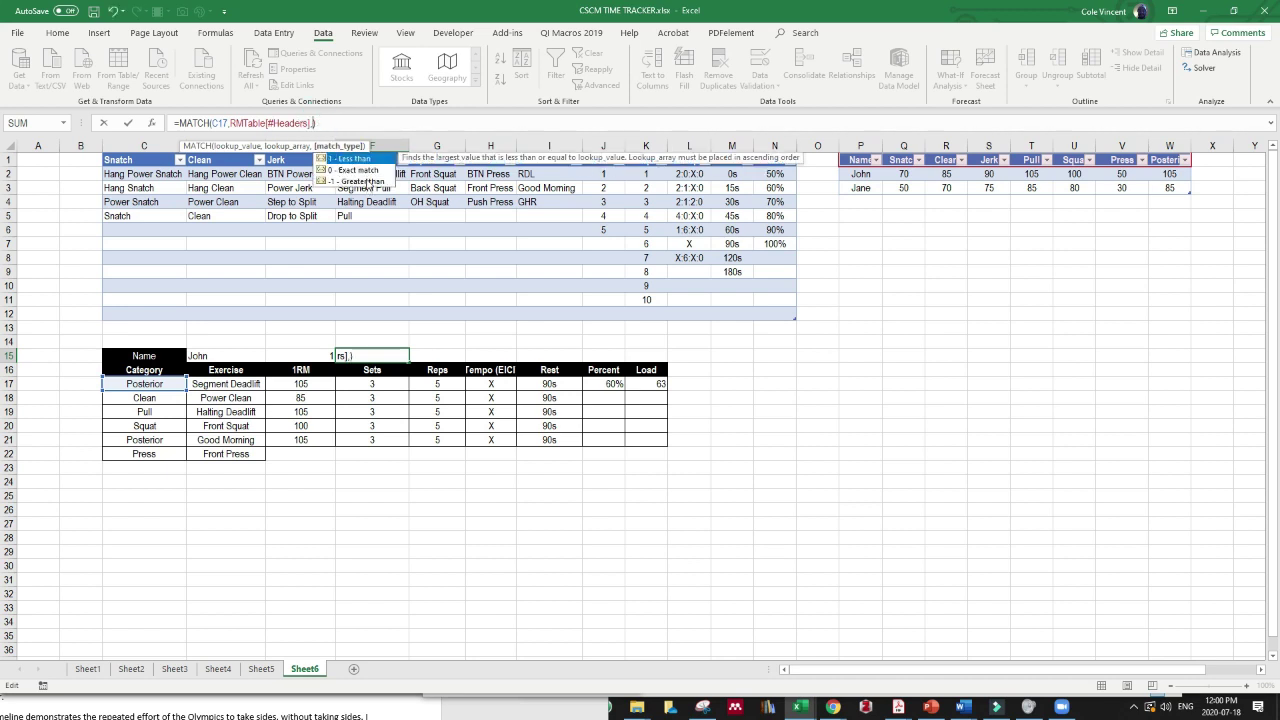
{"action": "double_click", "coordinate": [362, 170]}
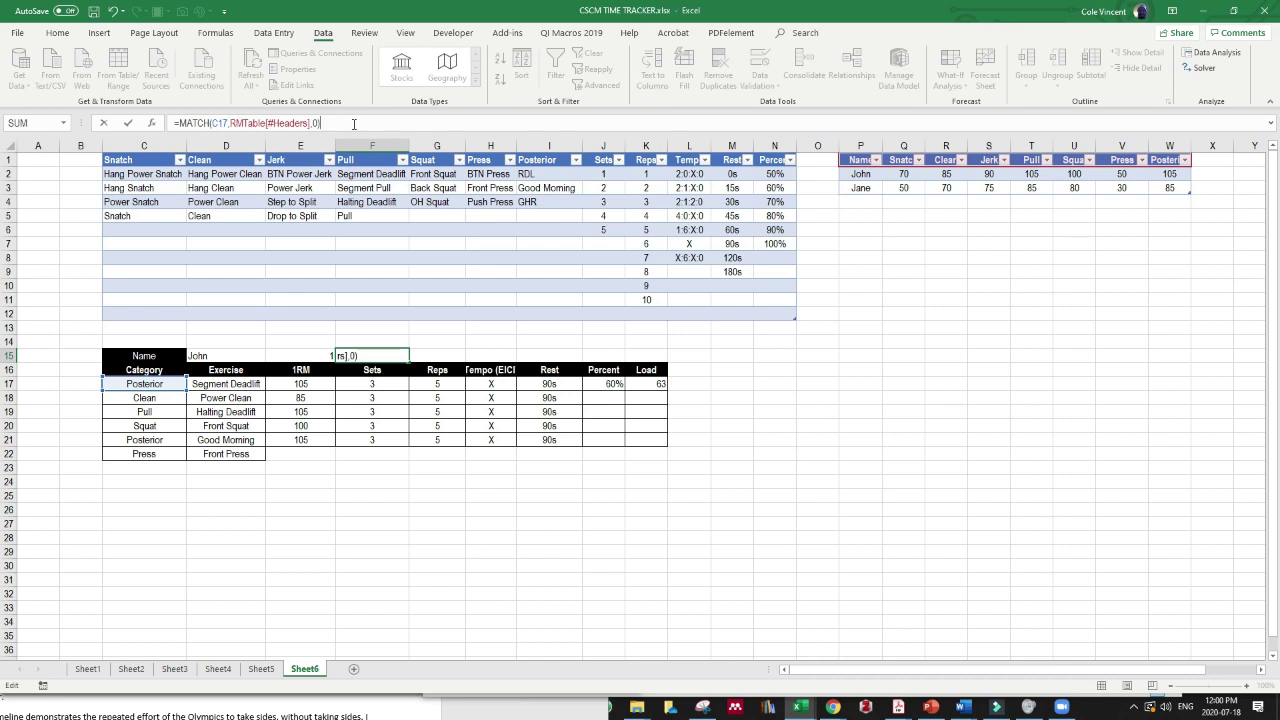
{"action": "key", "text": "Return"}
Clear the HLOOKUP formula from the 1RM cell E17 of the first exercise row.
{"action": "left_click", "coordinate": [285, 385]}
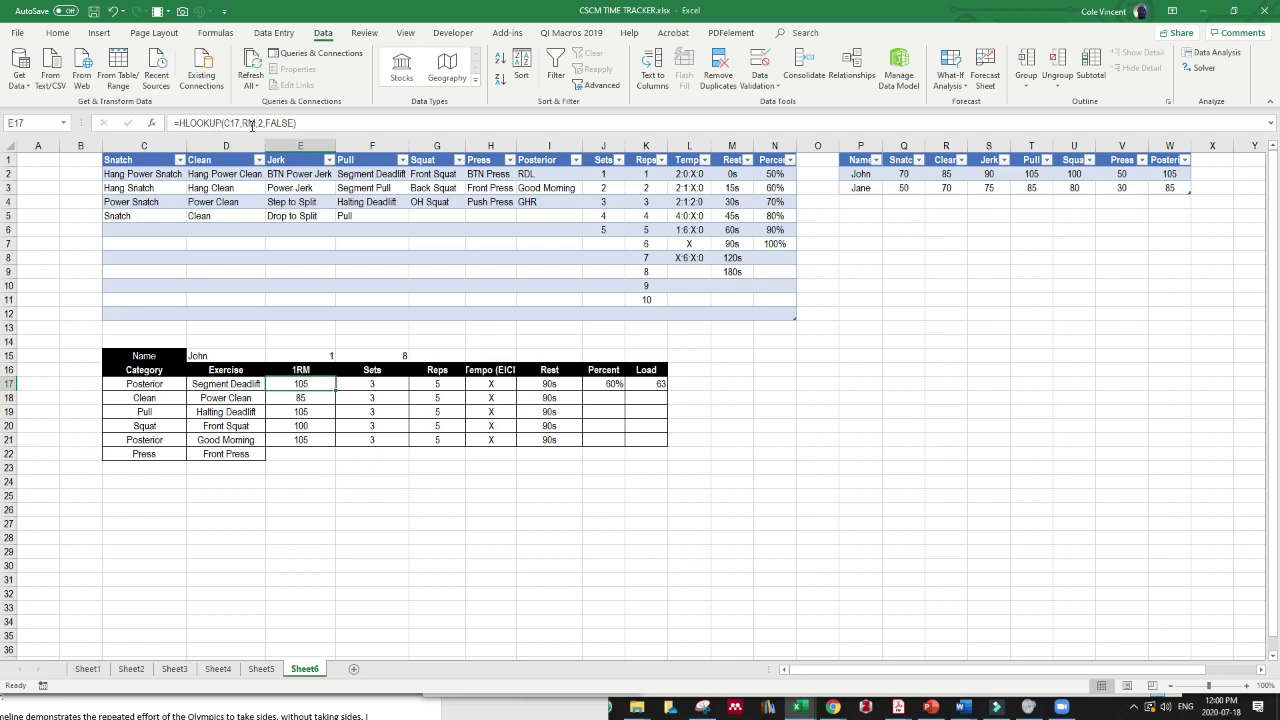
{"action": "left_click_drag", "start_coordinate": [352, 125], "coordinate": [163, 124]}
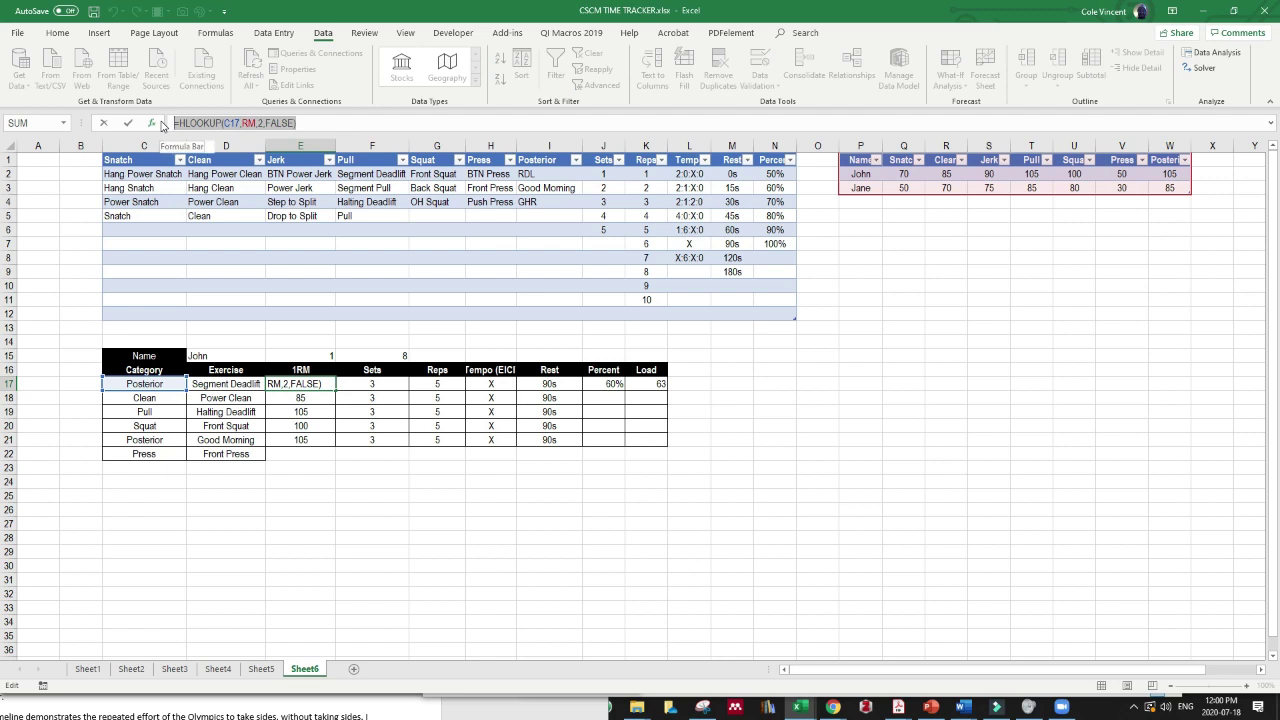
{"action": "key", "text": "BackSpace"}
{"action": "key", "text": "Escape"}
{"action": "key", "text": "Delete"}
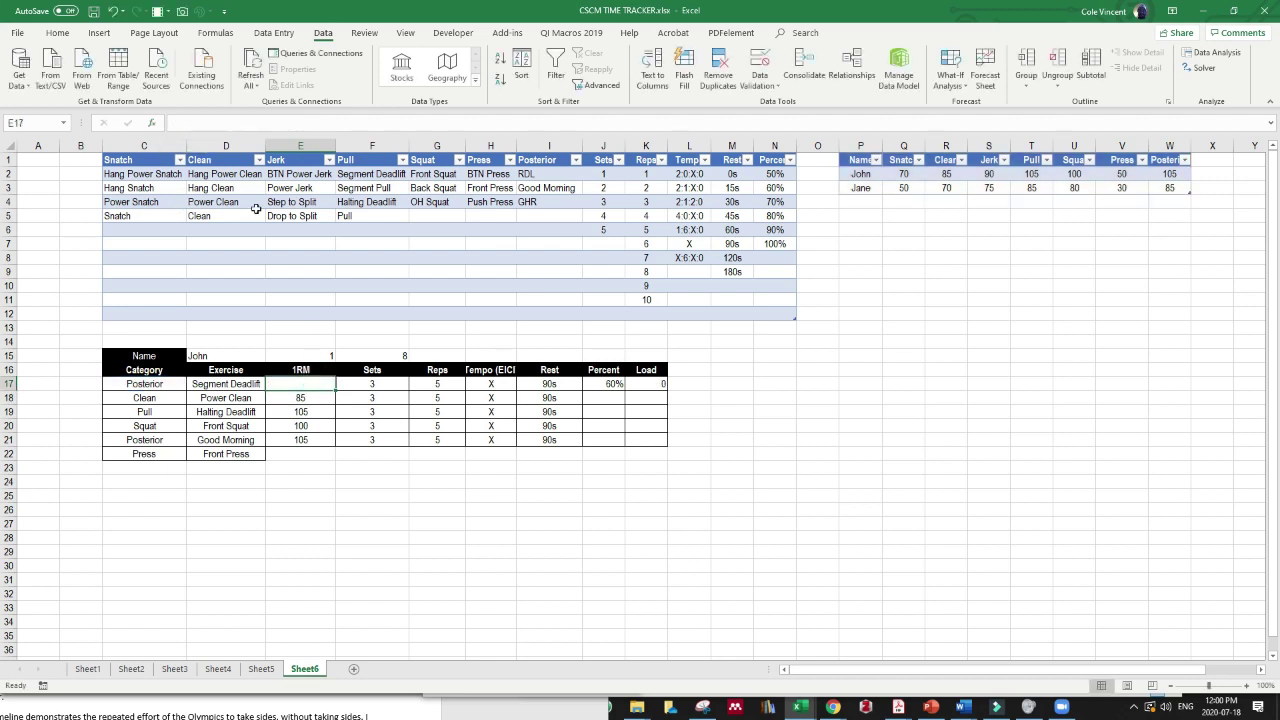
Start an INDEX formula in E17 with RMTable as its array.
{"action": "left_click", "coordinate": [253, 124]}
{"action": "type", "text": "="}
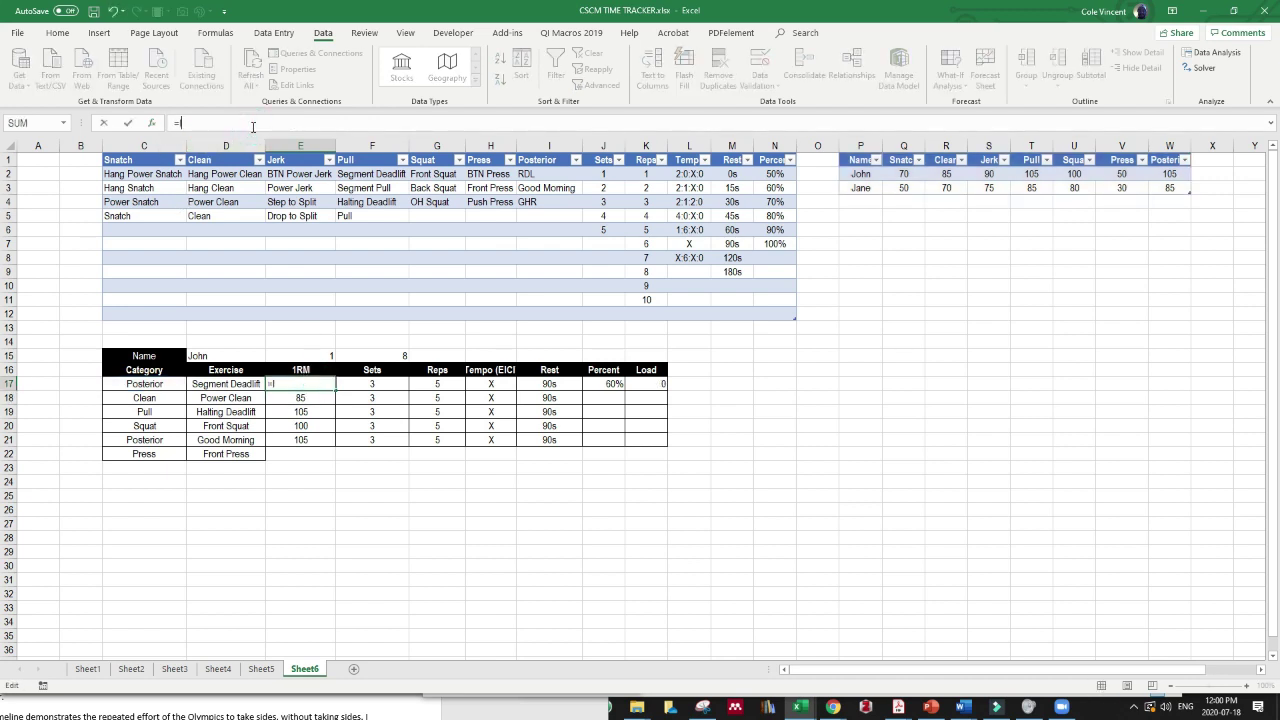
{"action": "type", "text": "INDEX"}
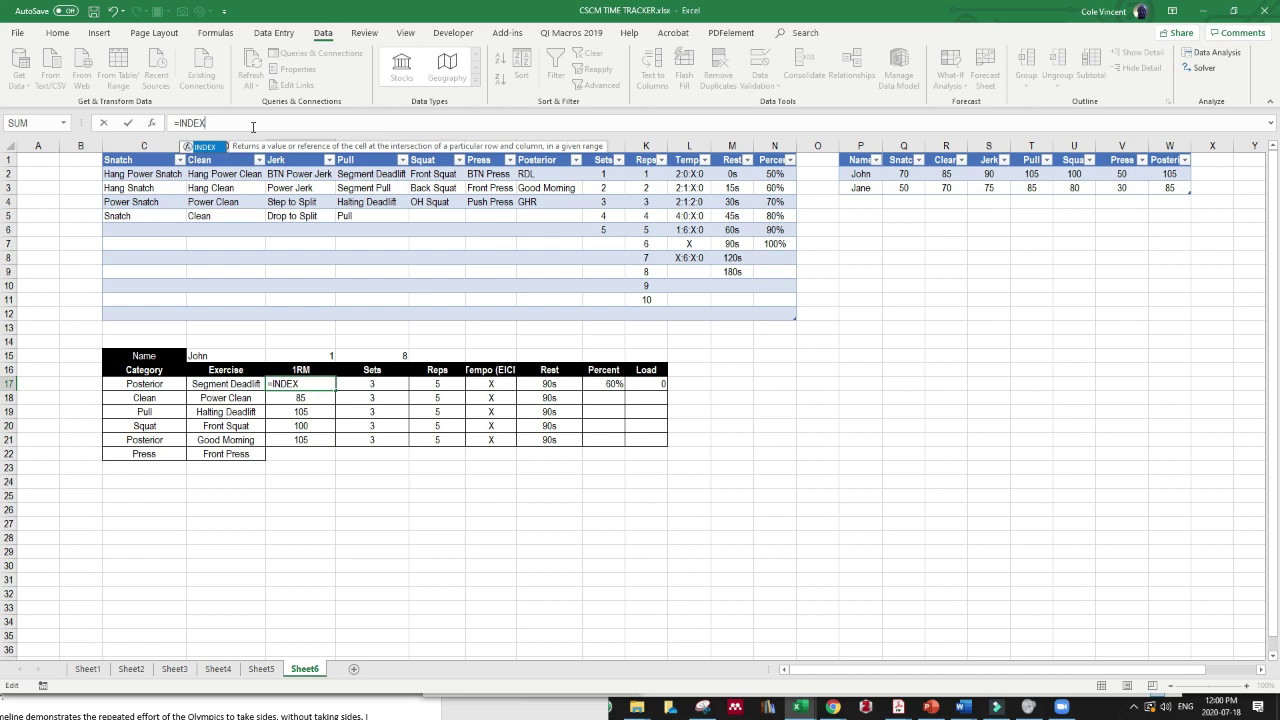
{"action": "type", "text": "("}
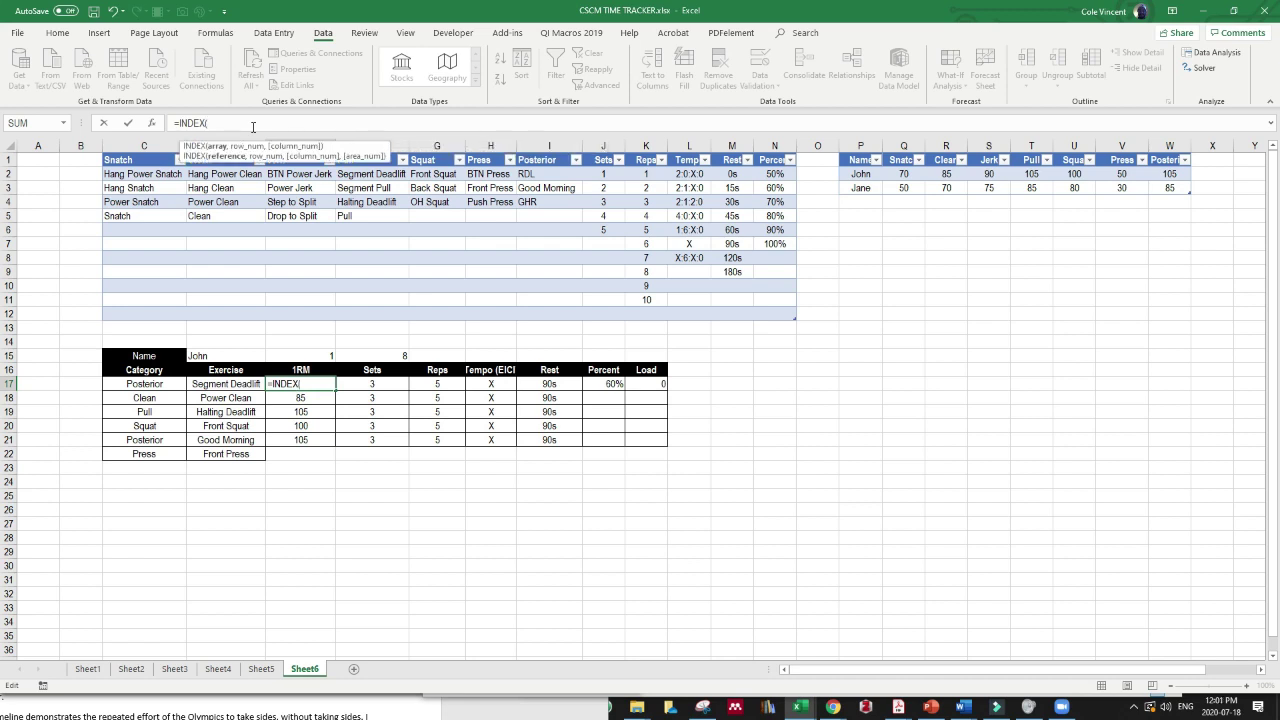
{"action": "type", "text": "RM"}
{"action": "double_click", "coordinate": [243, 170]}
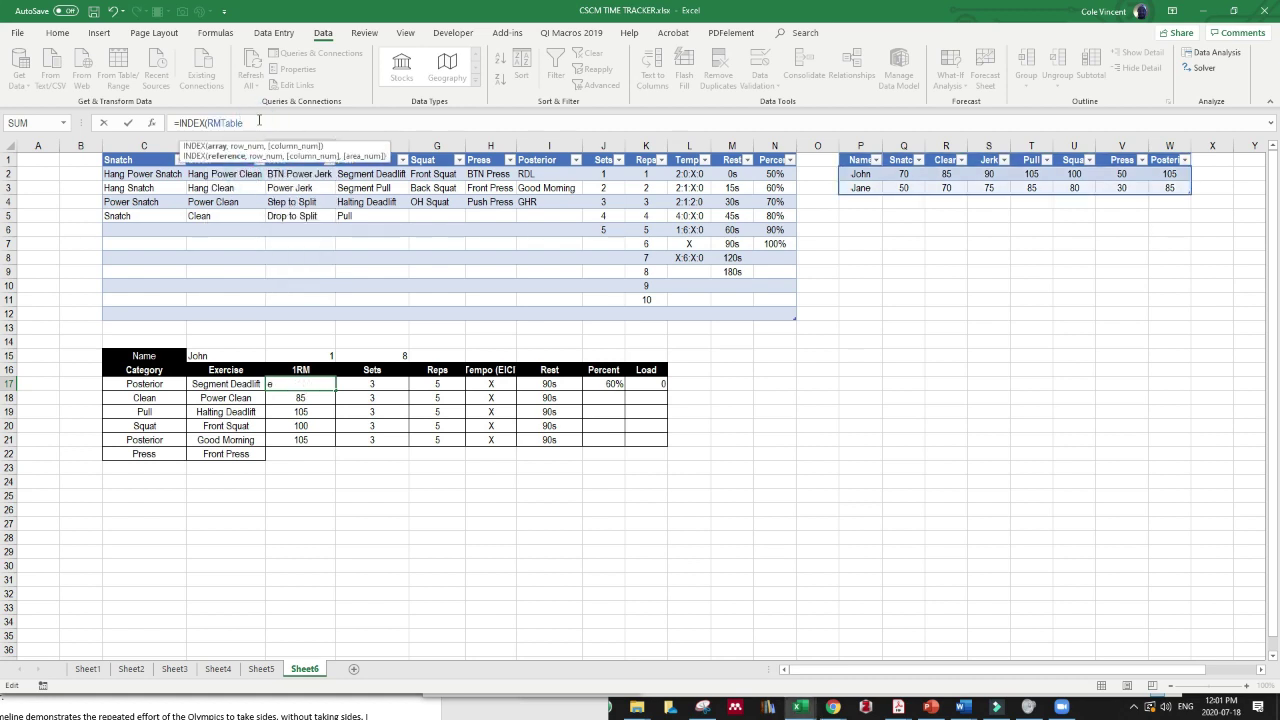
{"action": "type", "text": ","}
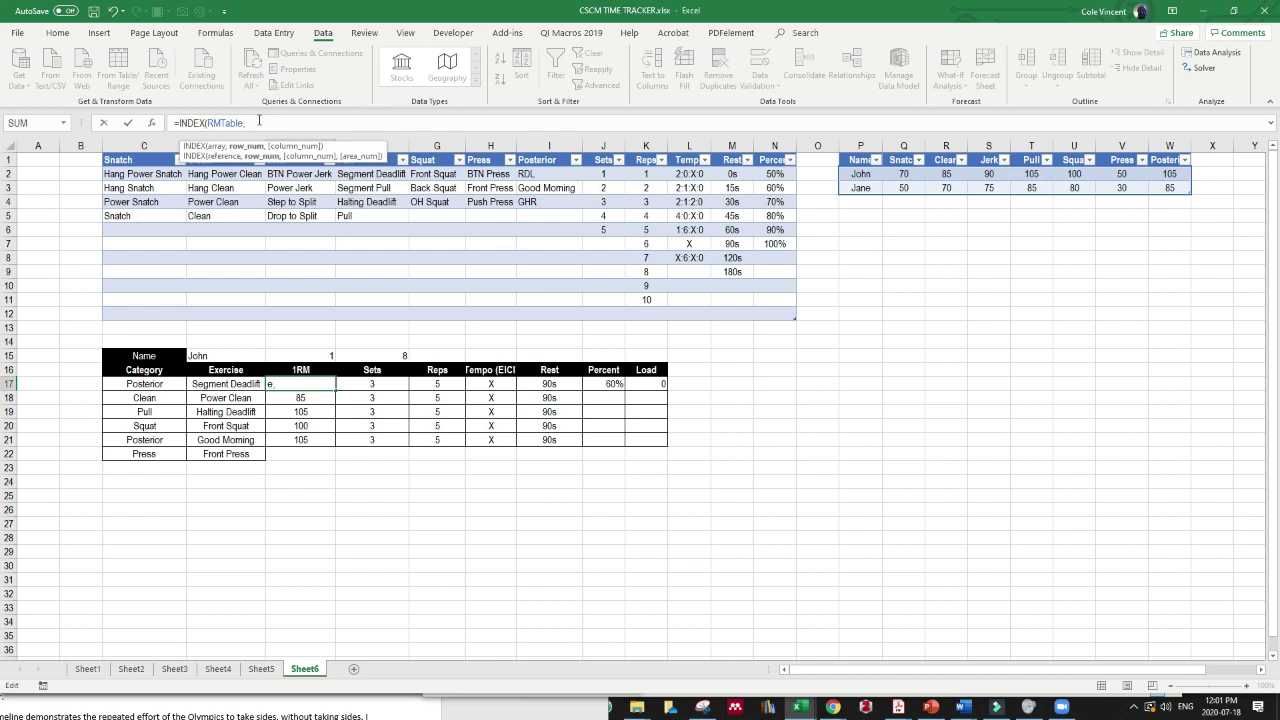
Add MATCH(D15,RMTABLE[Name],0) as the row number argument of the INDEX formula in E17.
{"action": "type", "text": "MATCH"}
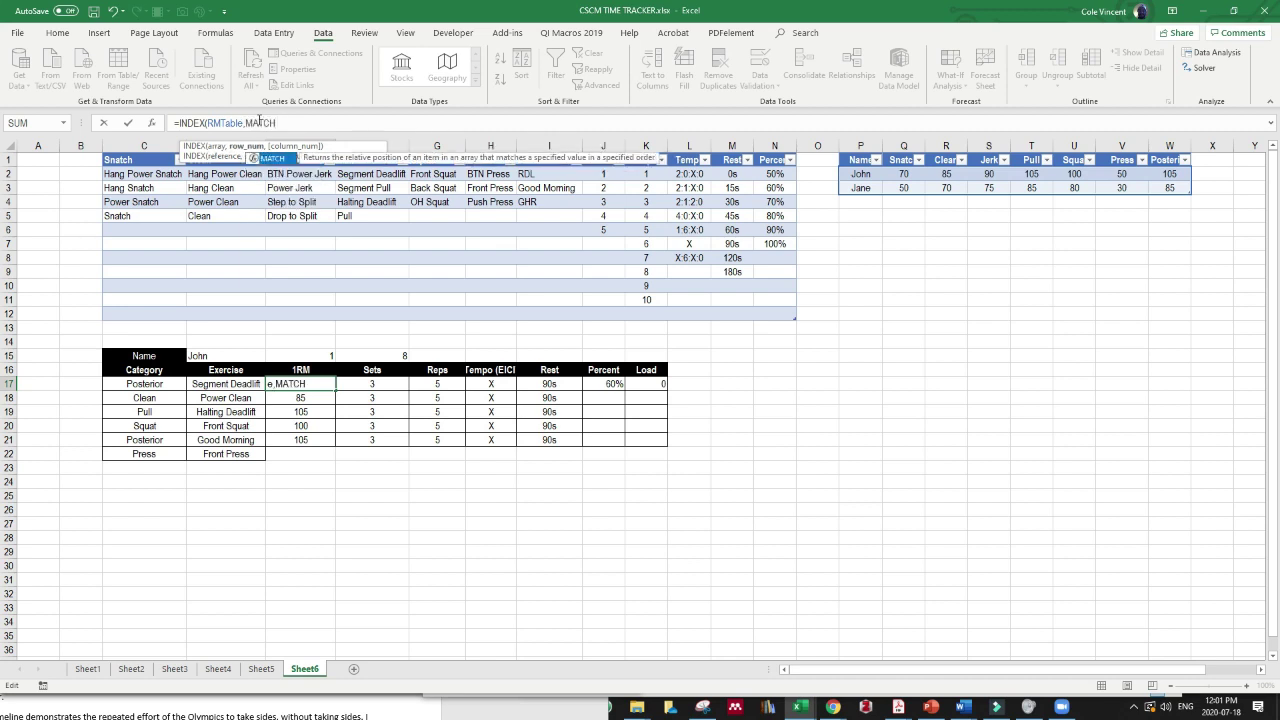
{"action": "type", "text": "("}
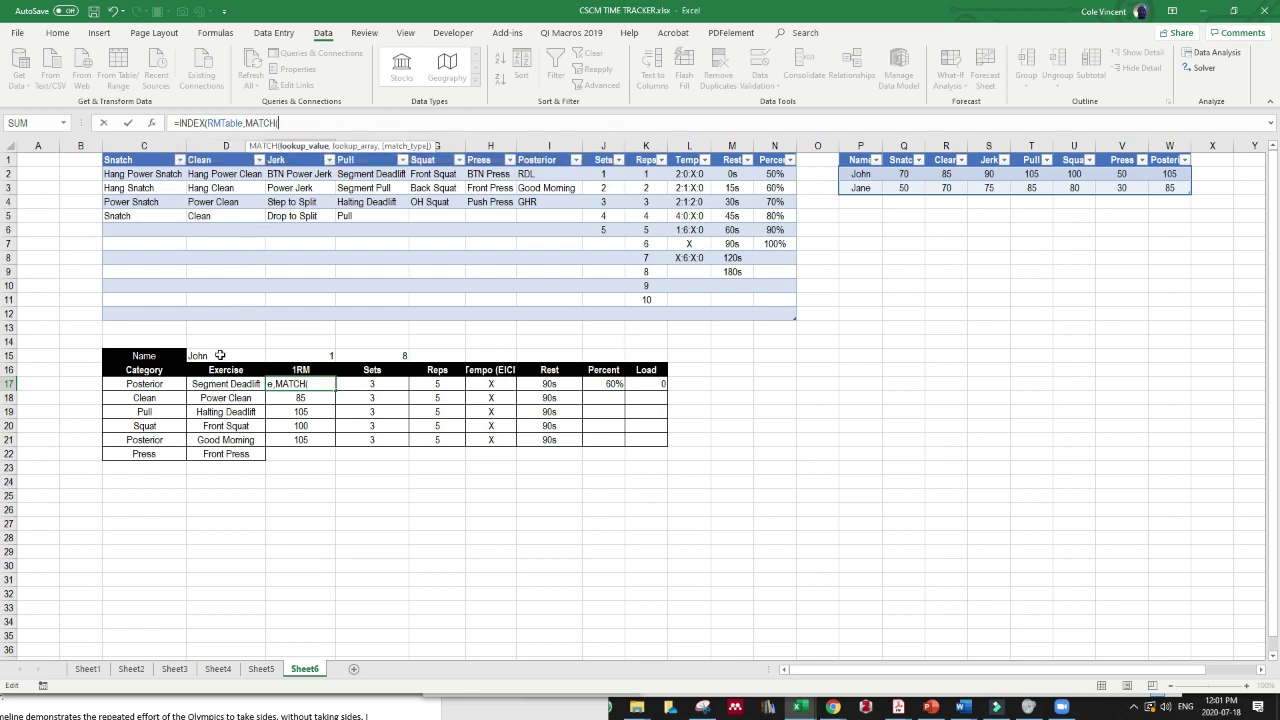
{"action": "left_click", "coordinate": [220, 355]}
{"action": "type", "text": ","}
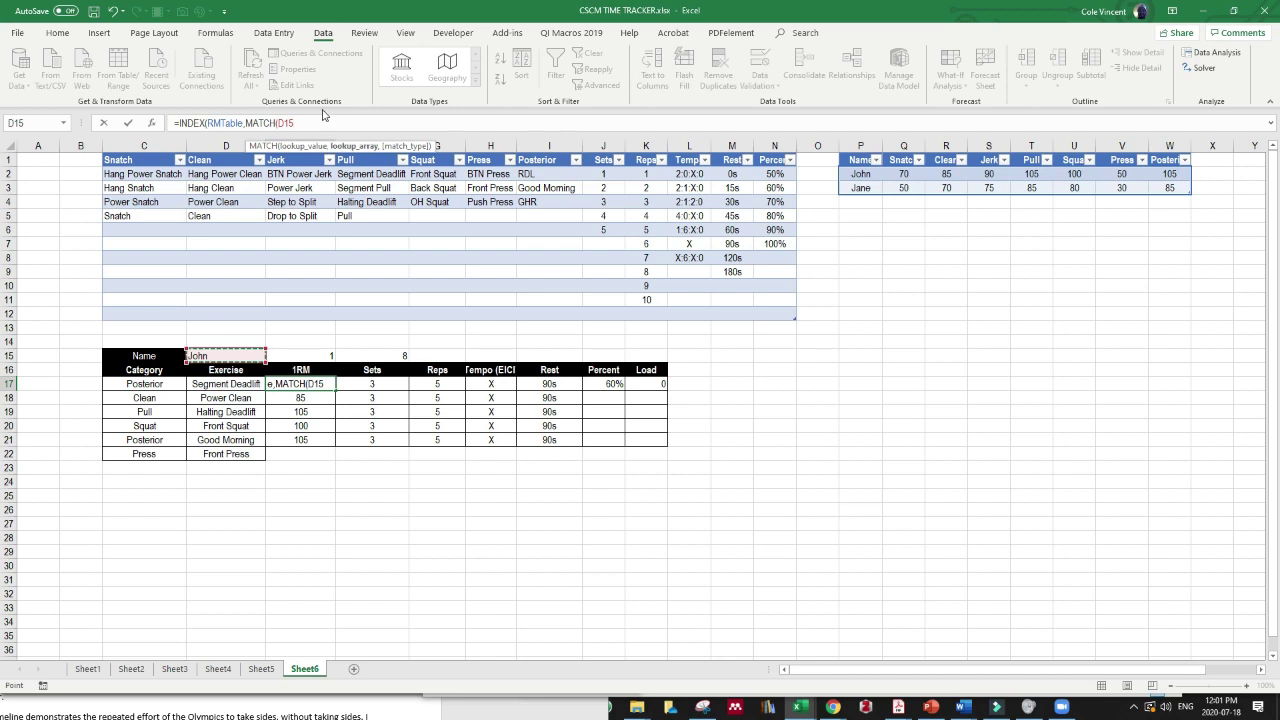
{"action": "type", "text": "RMTAB"}
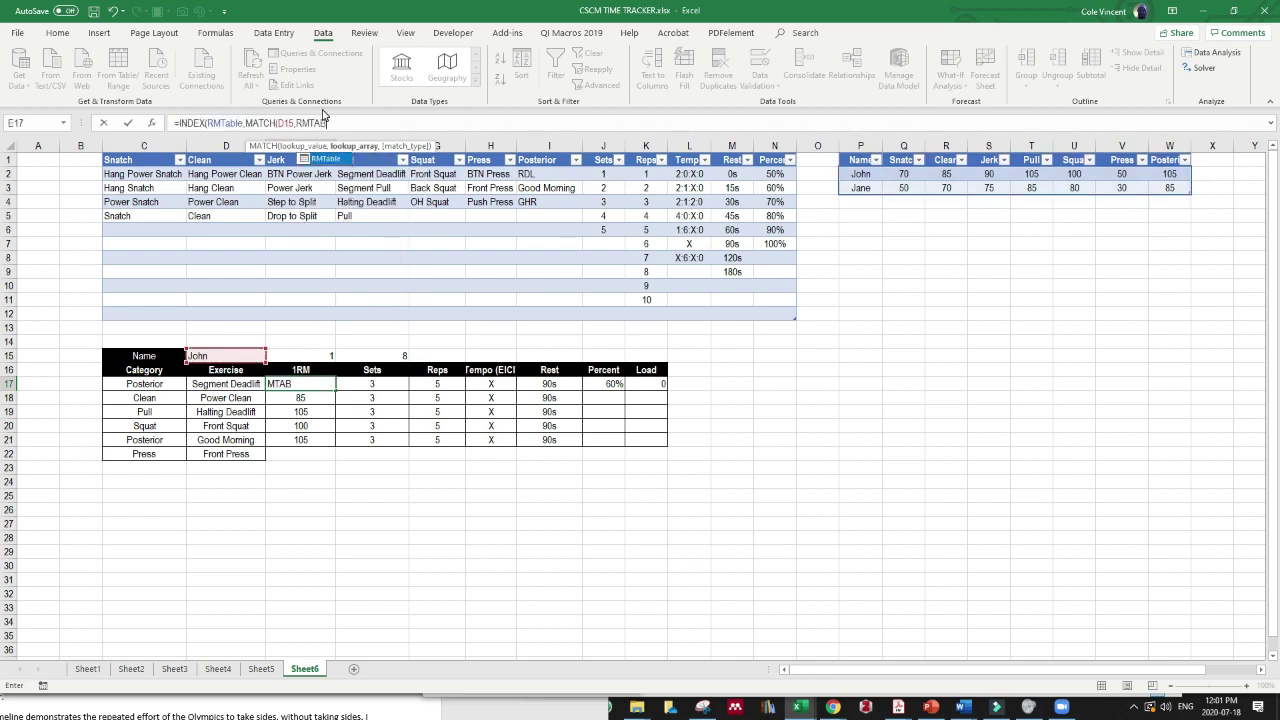
{"action": "type", "text": "LE["}
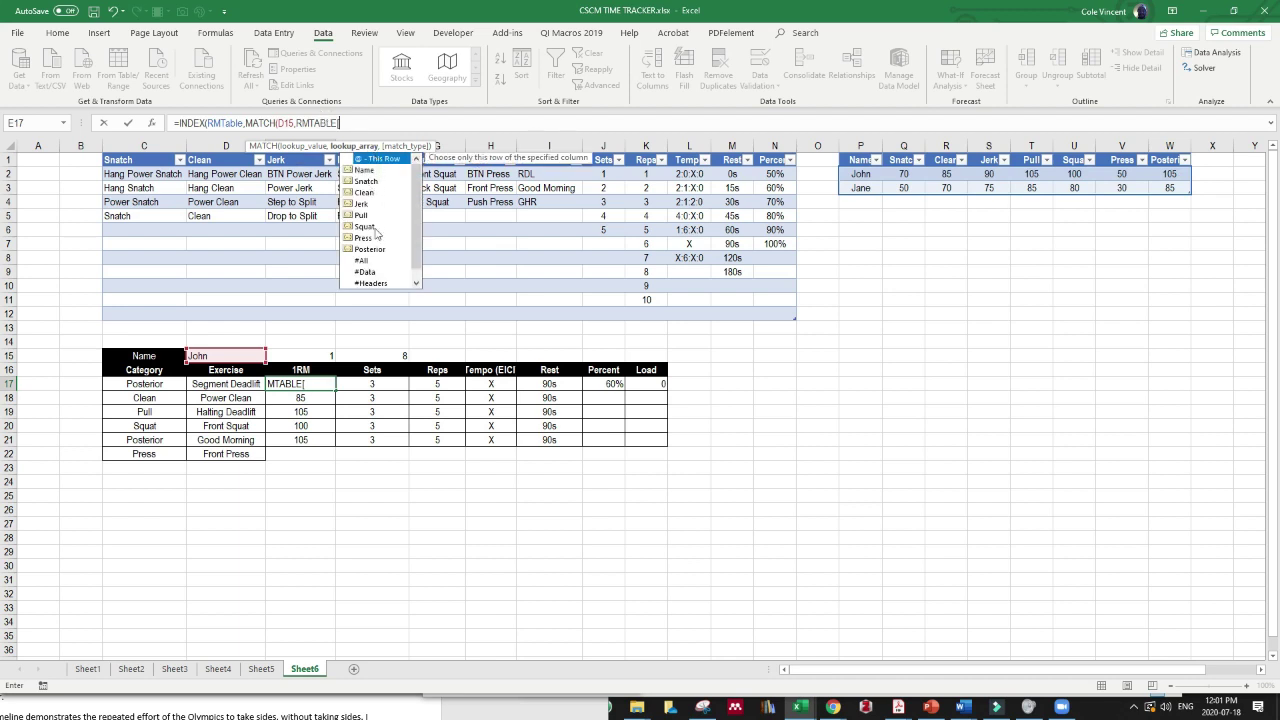
{"action": "left_click", "coordinate": [369, 172]}
{"action": "double_click", "coordinate": [366, 172]}
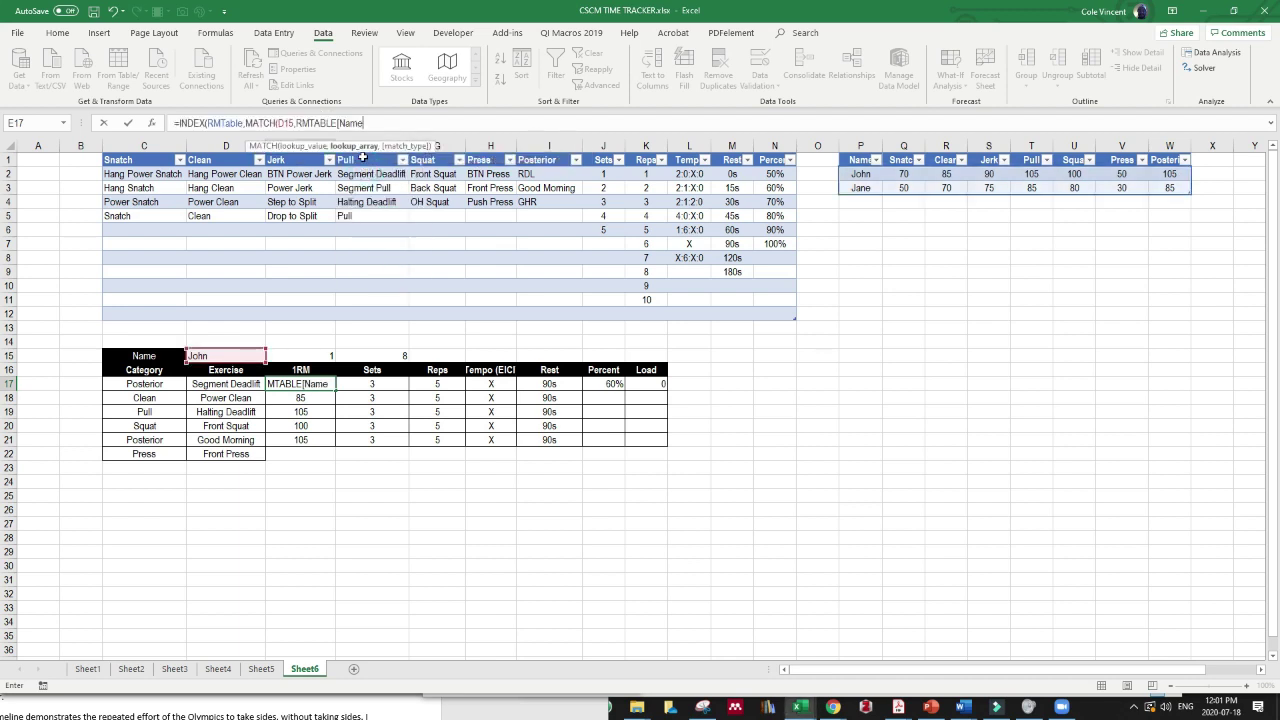
{"action": "type", "text": "],0)"}
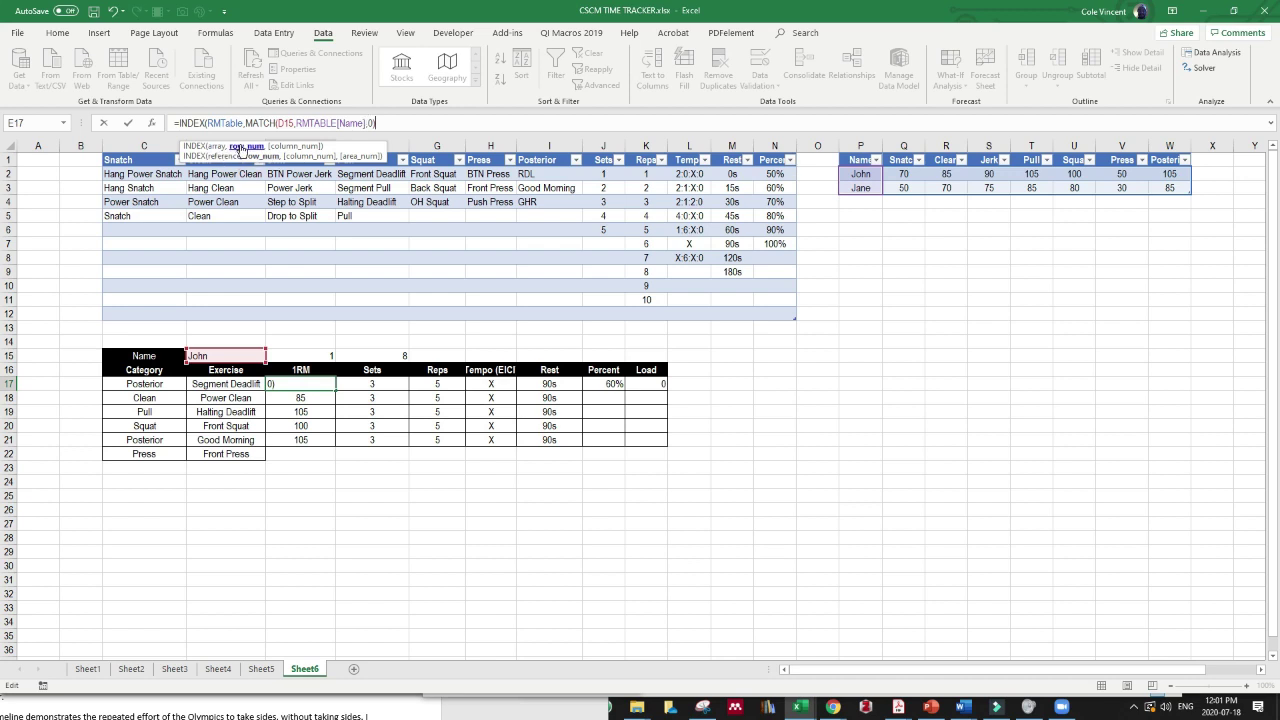
Add MATCH(C17,RMTable[#Headers],0) as the column number argument of the INDEX formula in E17 and commit the formula.
{"action": "type", "text": ","}
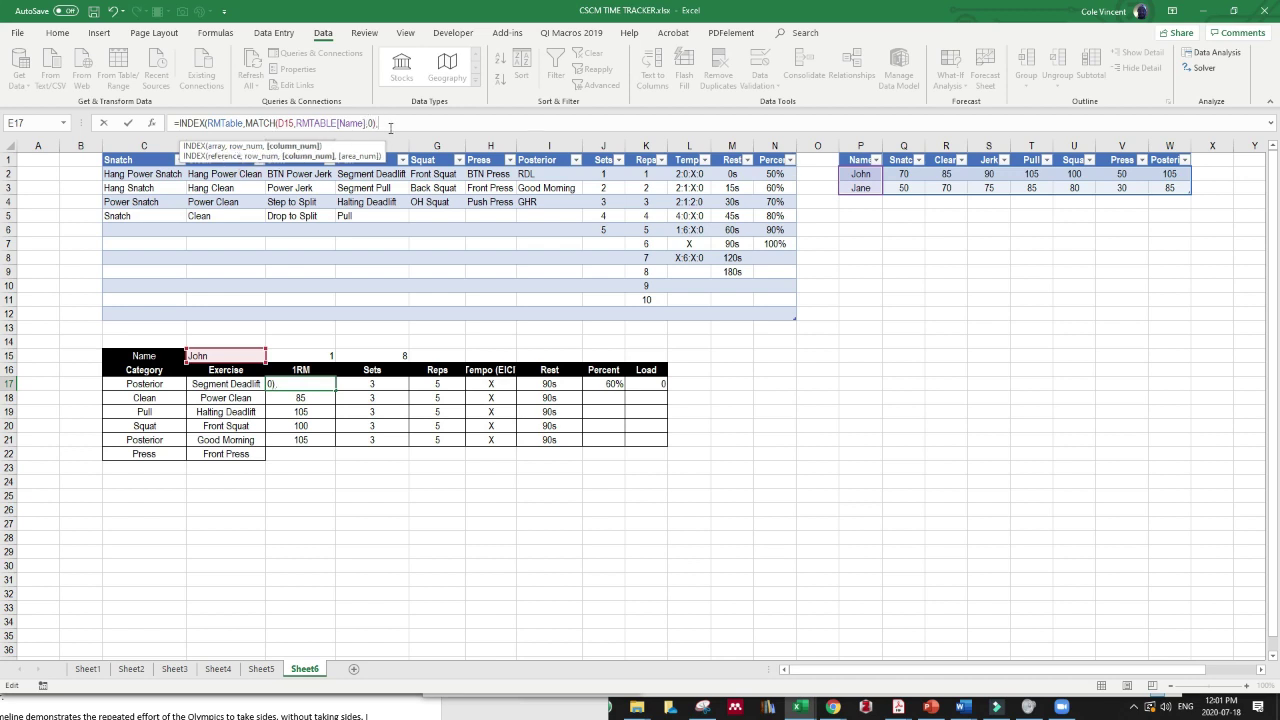
{"action": "type", "text": "MATCH("}
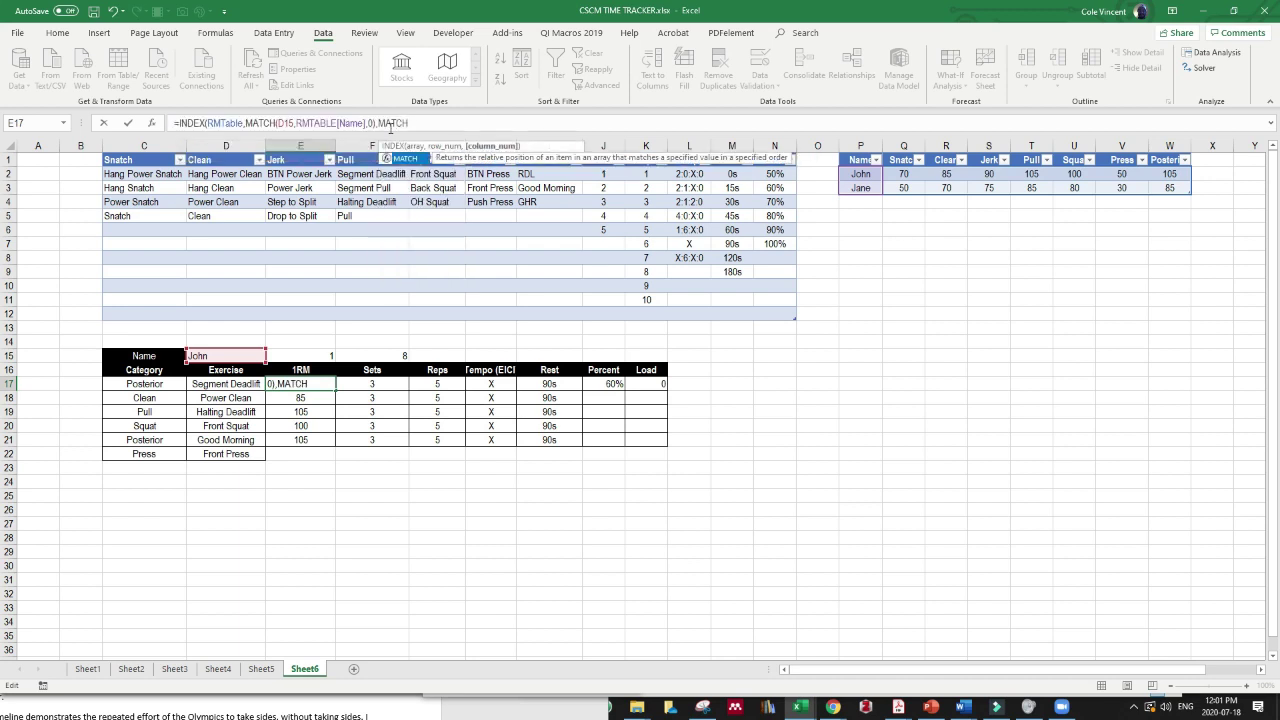
{"action": "left_click", "coordinate": [172, 386]}
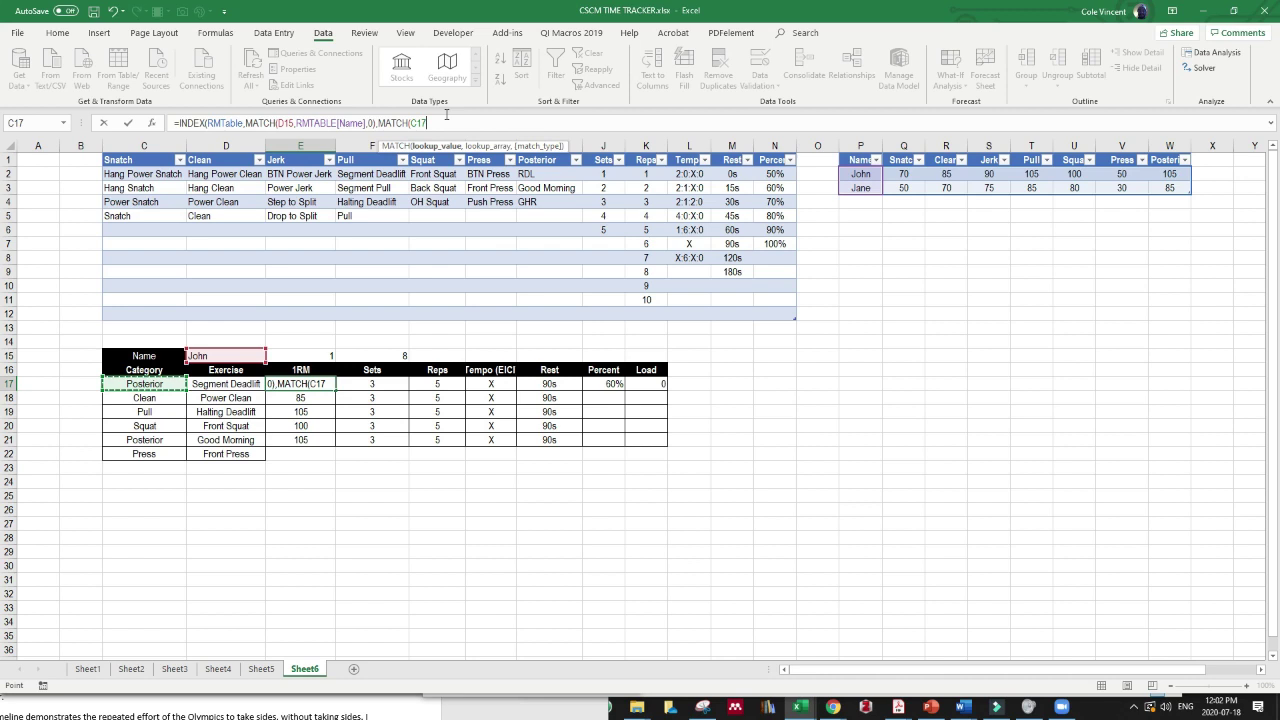
{"action": "type", "text": ",RMTable"}
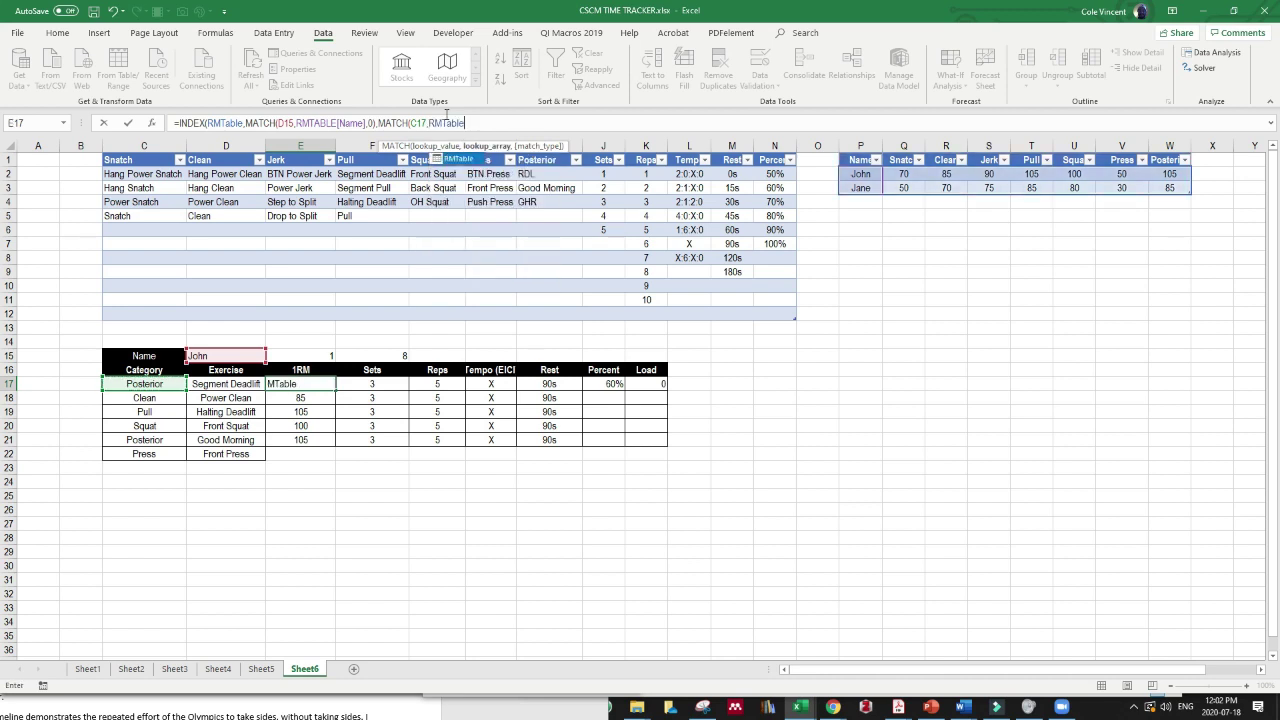
{"action": "type", "text": "["}
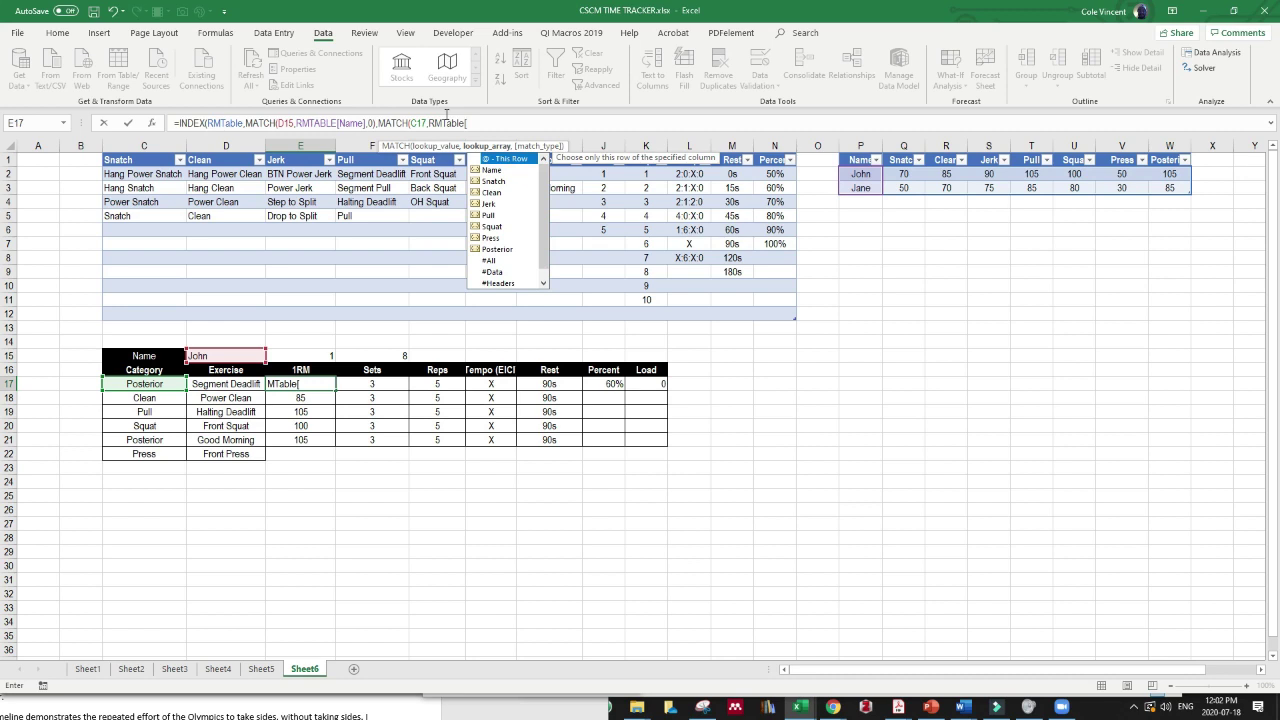
{"action": "left_click", "coordinate": [491, 285]}
{"action": "double_click", "coordinate": [491, 284]}
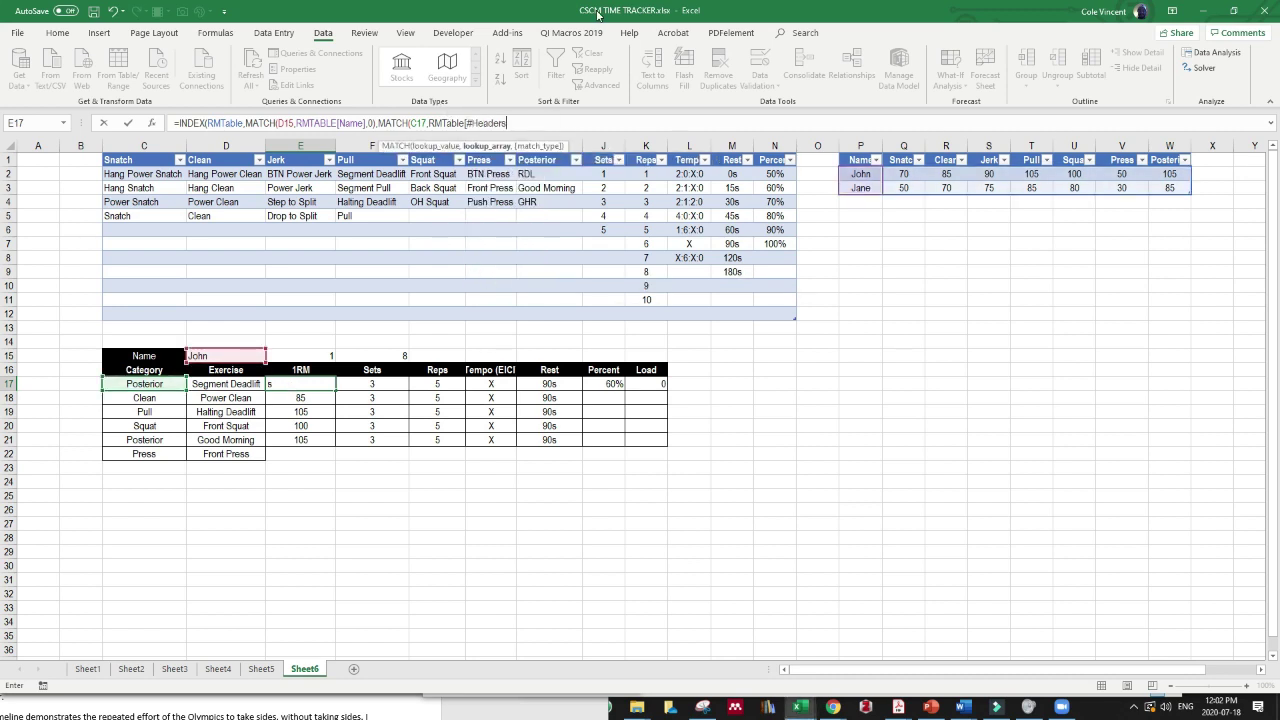
{"action": "type", "text": "]"}
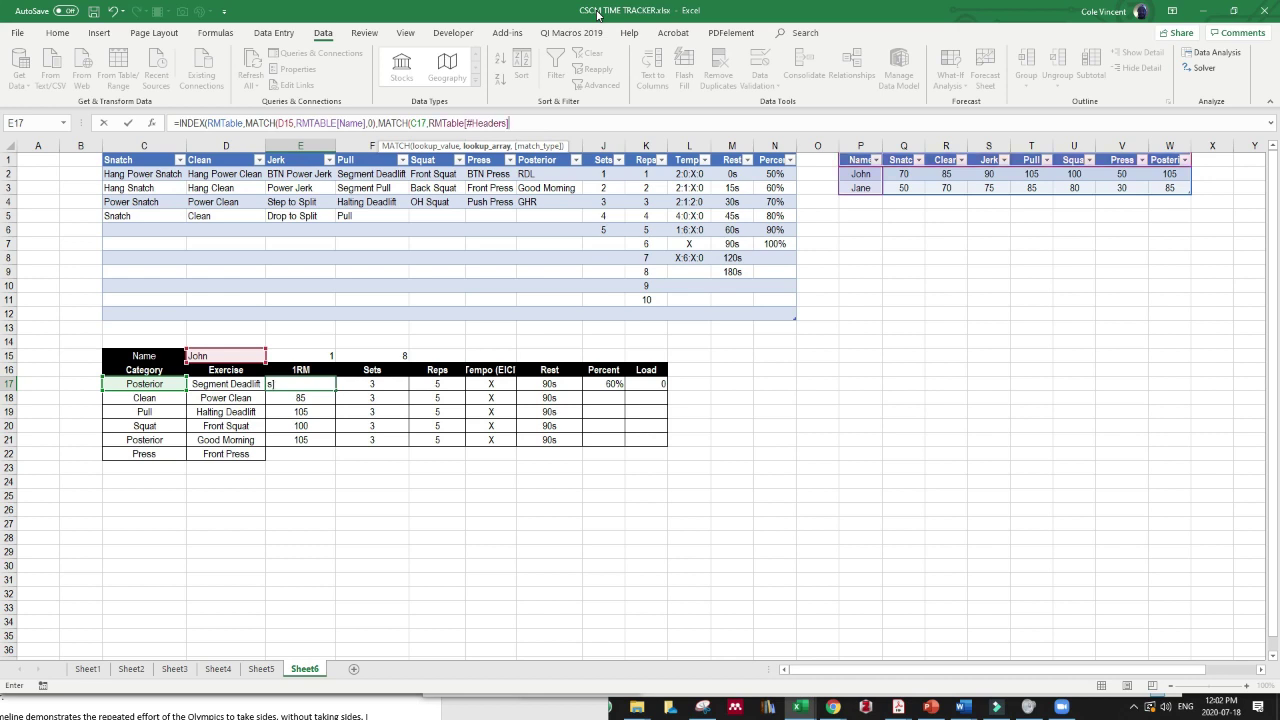
{"action": "type", "text": ",0)"}
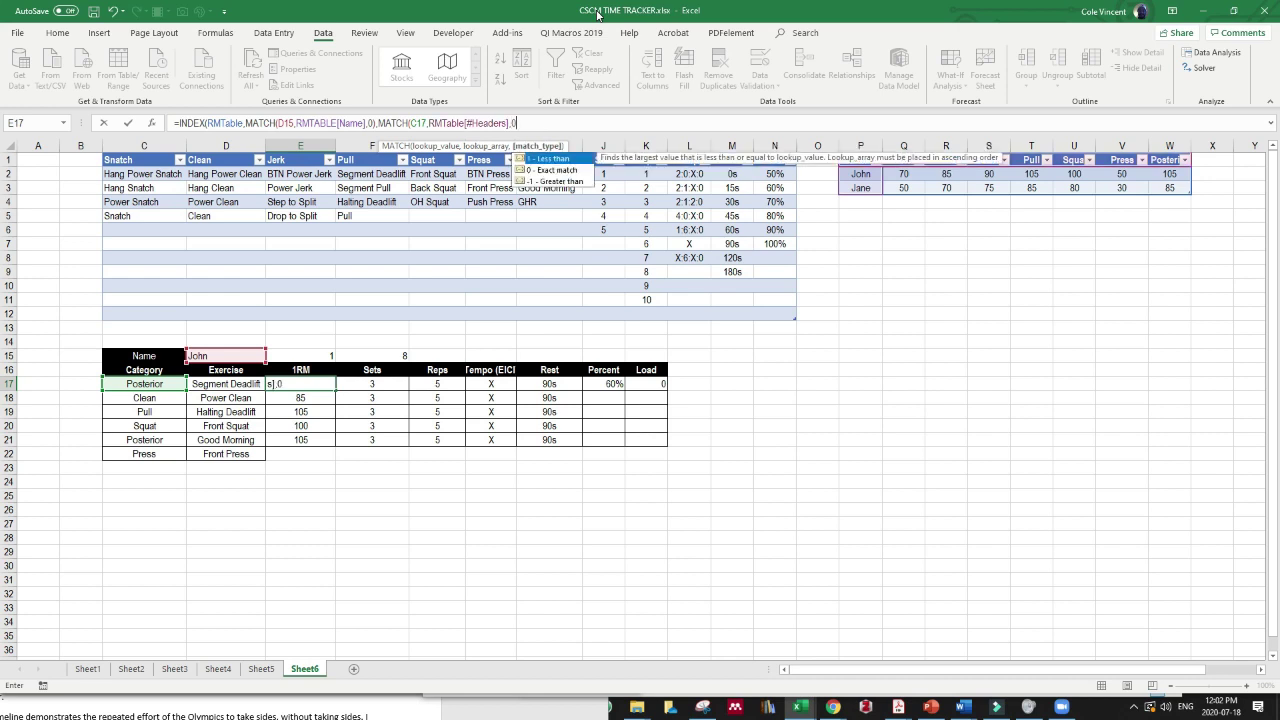
{"action": "type", "text": ")"}
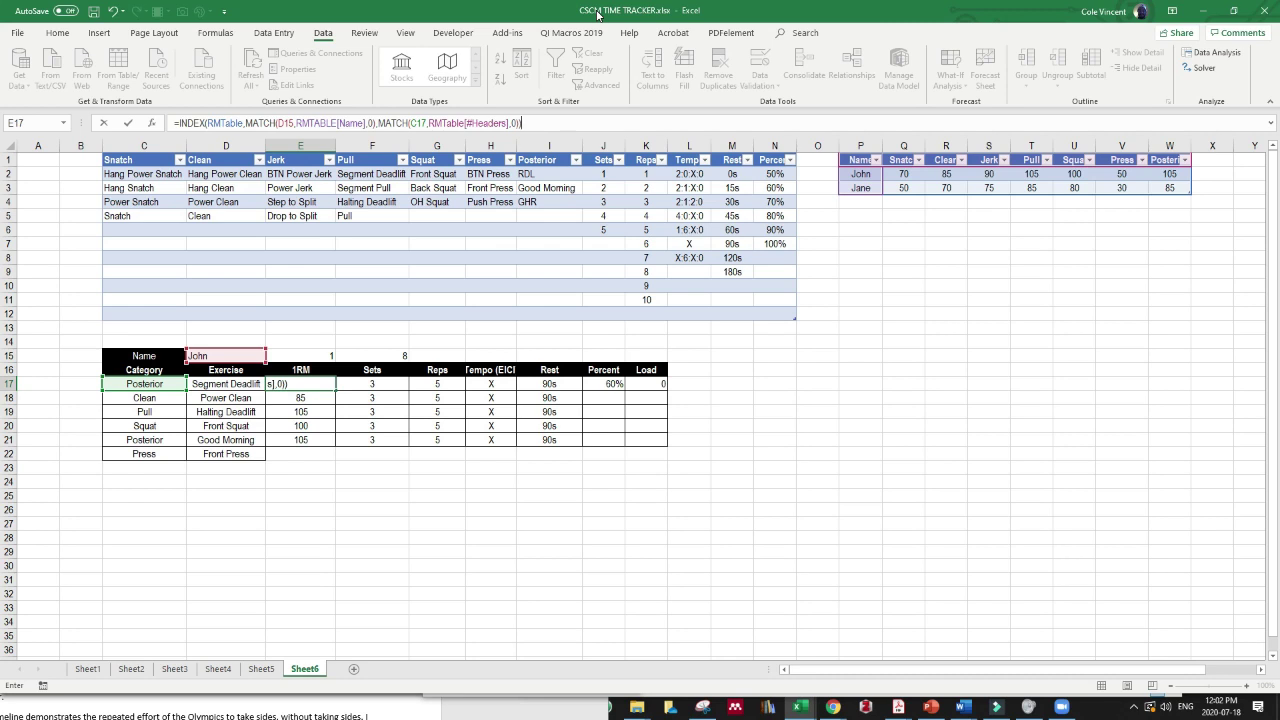
{"action": "key", "text": "Return"}
{"action": "left_click", "coordinate": [320, 383]}
Test the 1RM lookup by selecting the second listed athlete in the Name cell D15.
{"action": "left_click", "coordinate": [254, 355]}
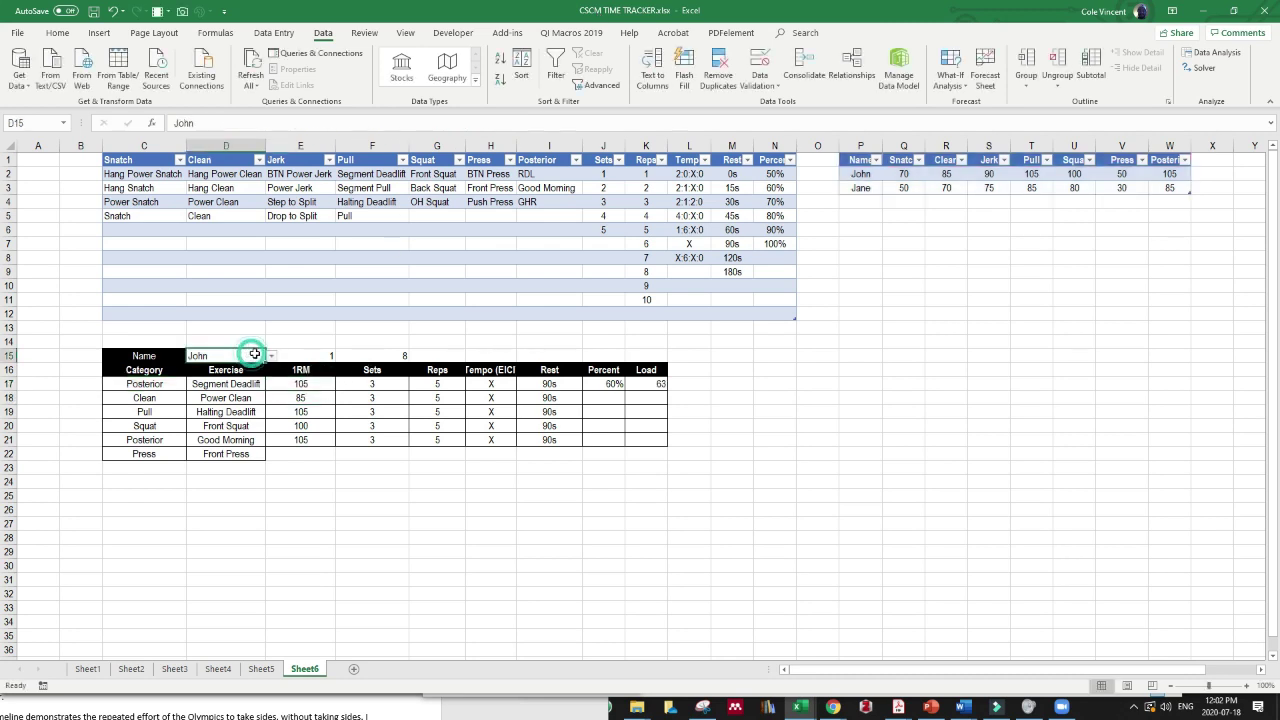
{"action": "left_click", "coordinate": [271, 355]}
{"action": "left_click", "coordinate": [243, 379]}
{"action": "left_click", "coordinate": [271, 355]}
{"action": "left_click", "coordinate": [241, 383]}
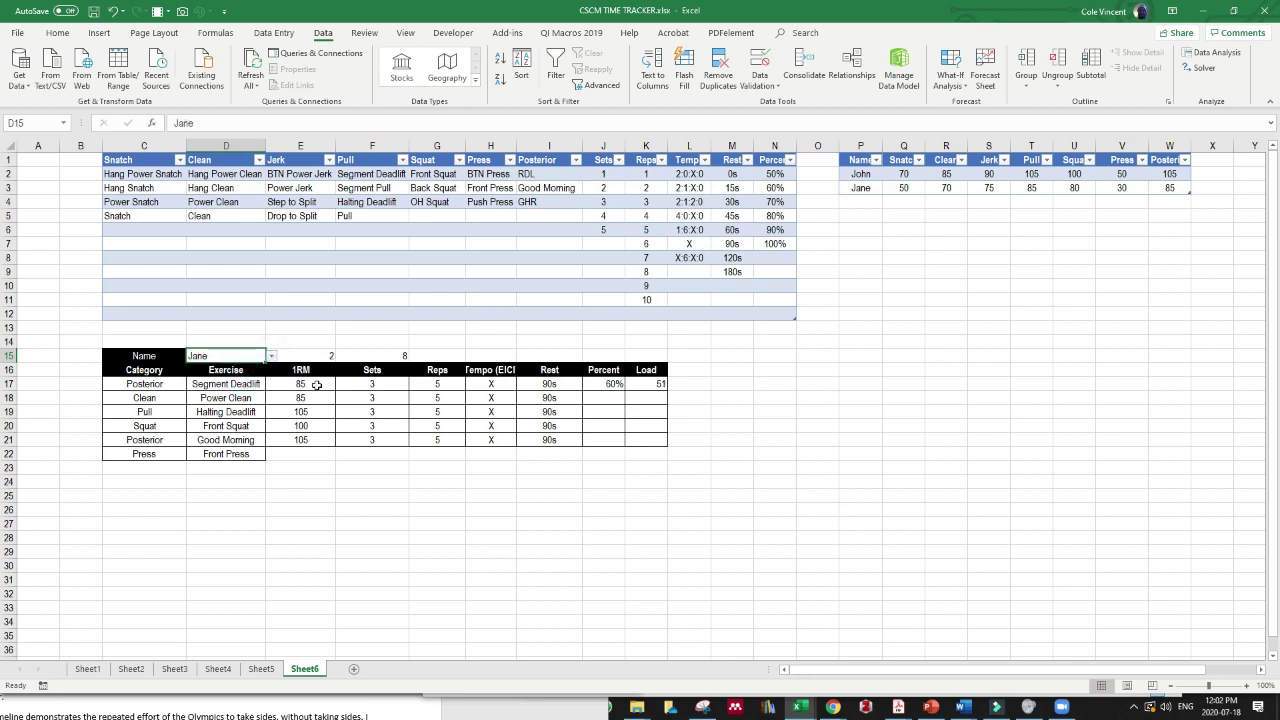
Compare the 1RM result in E17 with the row and column MATCH formulas in E15 and F15.
{"action": "left_click", "coordinate": [317, 389]}
{"action": "left_click_drag", "start_coordinate": [305, 356], "coordinate": [375, 356]}
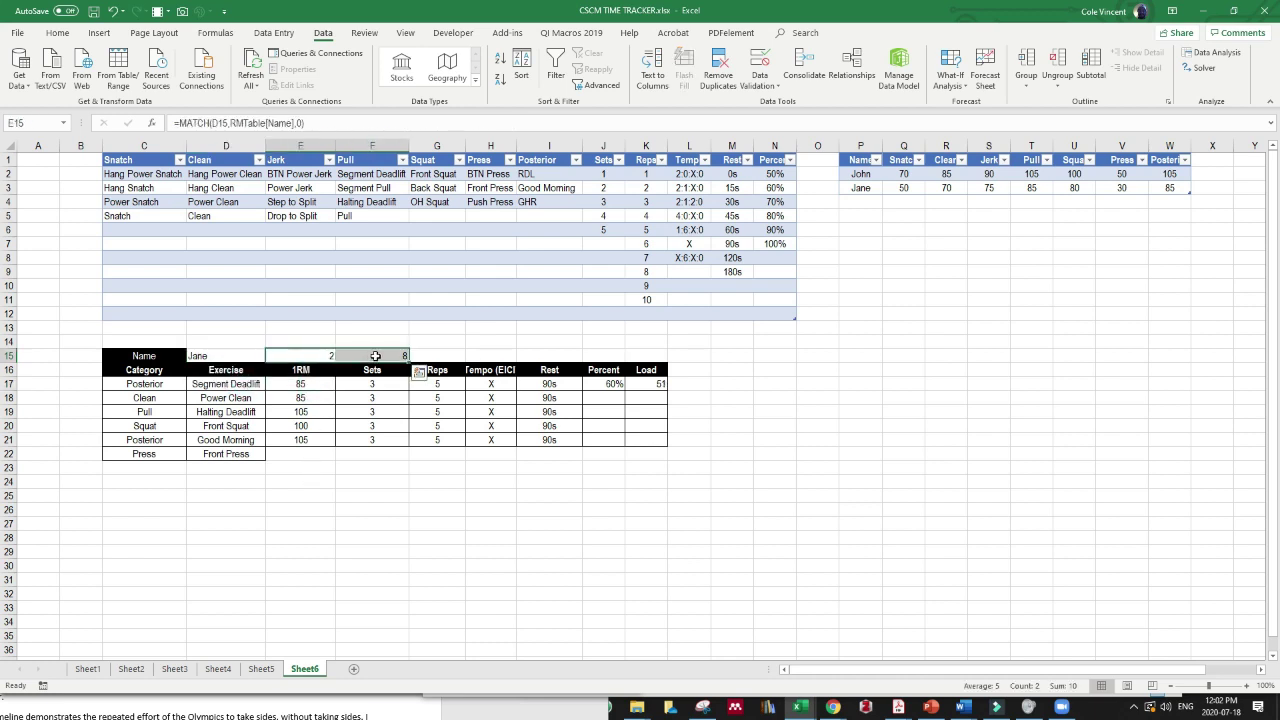
{"action": "left_click", "coordinate": [373, 354]}
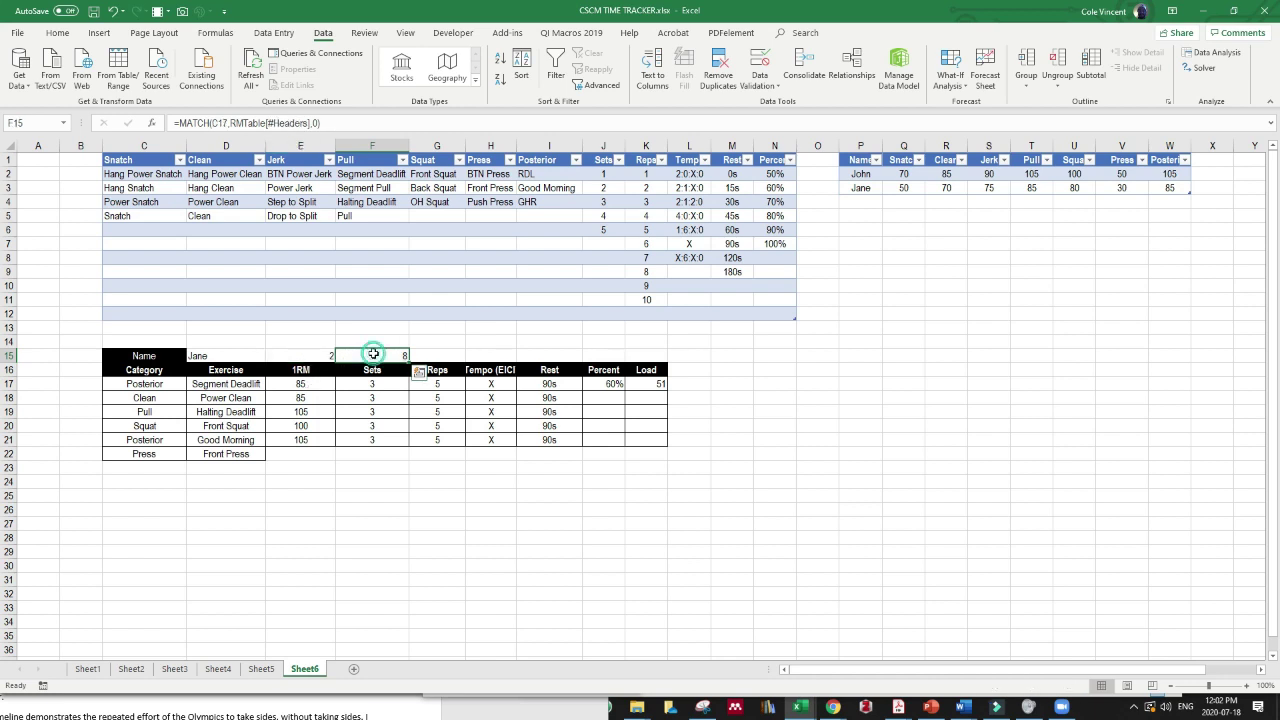
Make the athlete name reference in the E17 formula fully absolute as $D$15.
{"action": "left_click", "coordinate": [298, 385]}
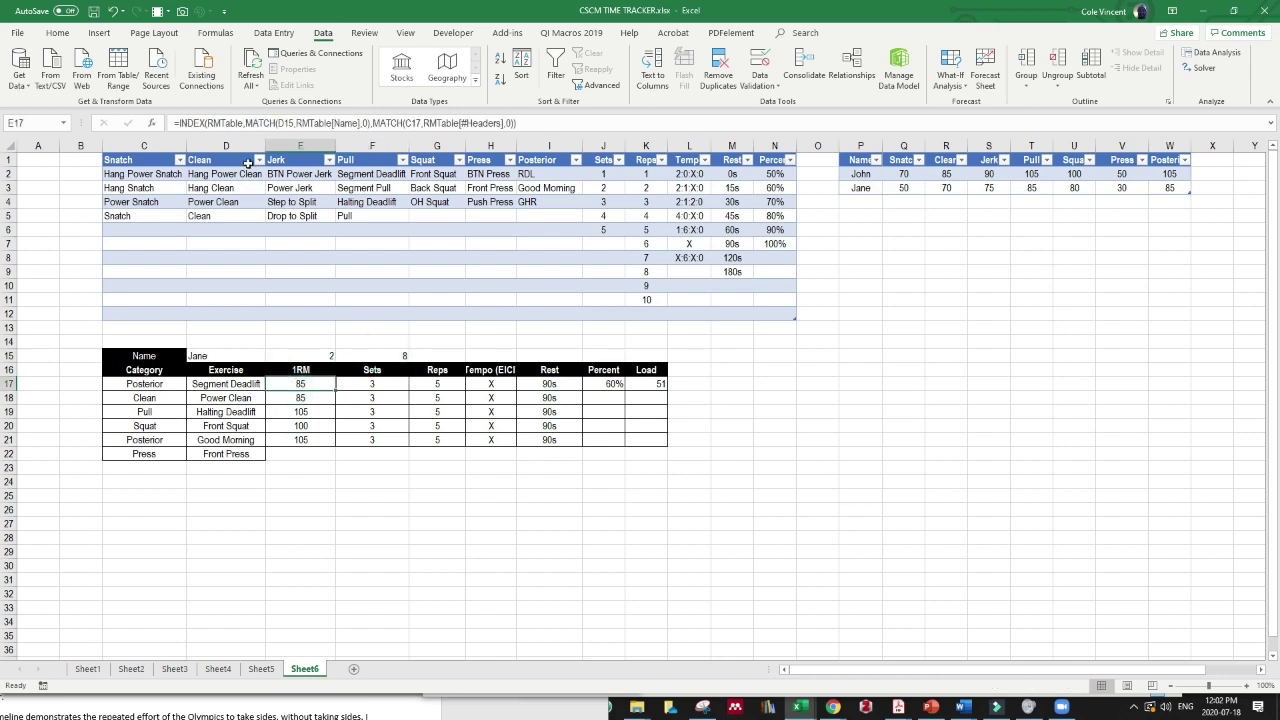
{"action": "left_click", "coordinate": [241, 122]}
{"action": "left_click", "coordinate": [279, 123]}
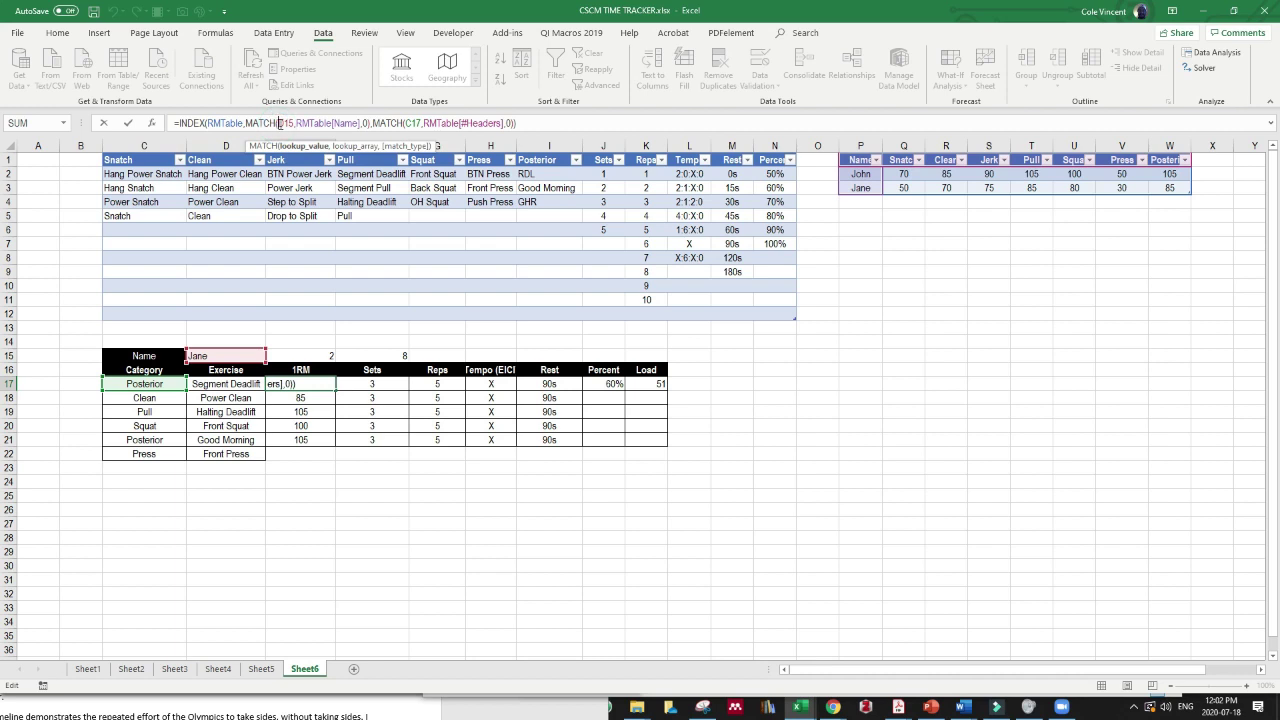
{"action": "key", "text": "F4"}
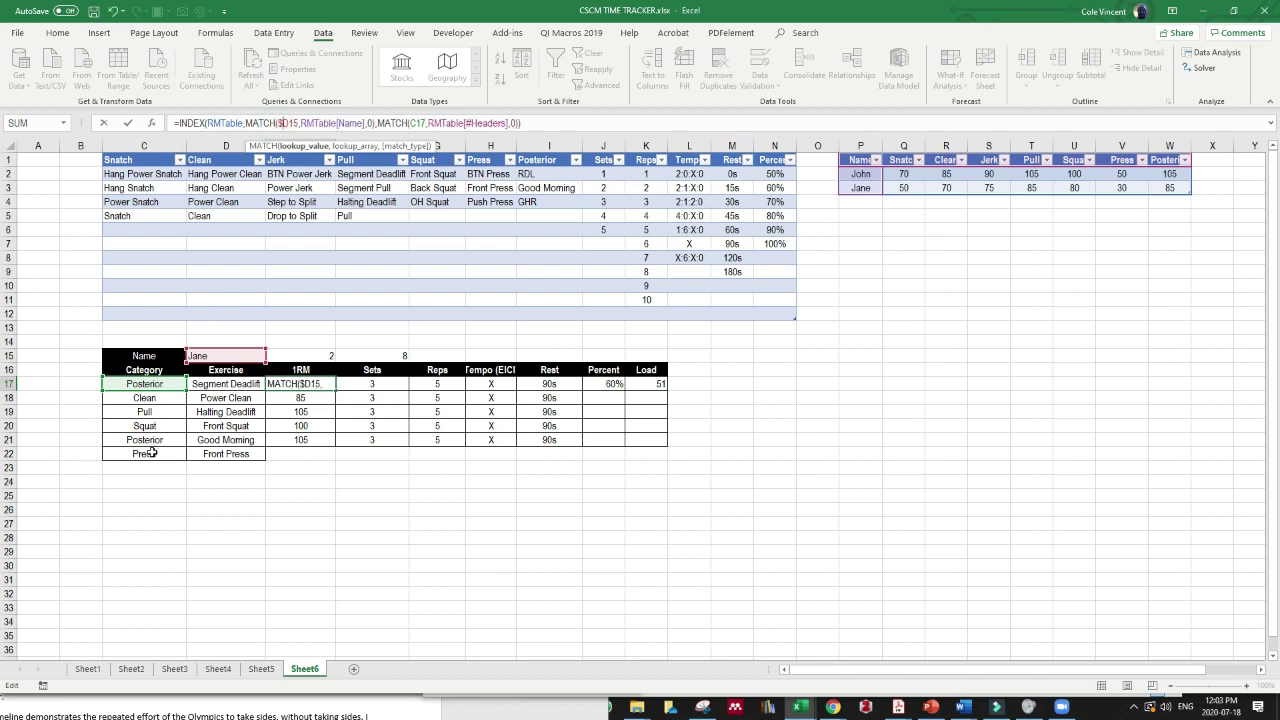
{"action": "left_click", "coordinate": [291, 122]}
{"action": "left_click", "coordinate": [417, 124]}
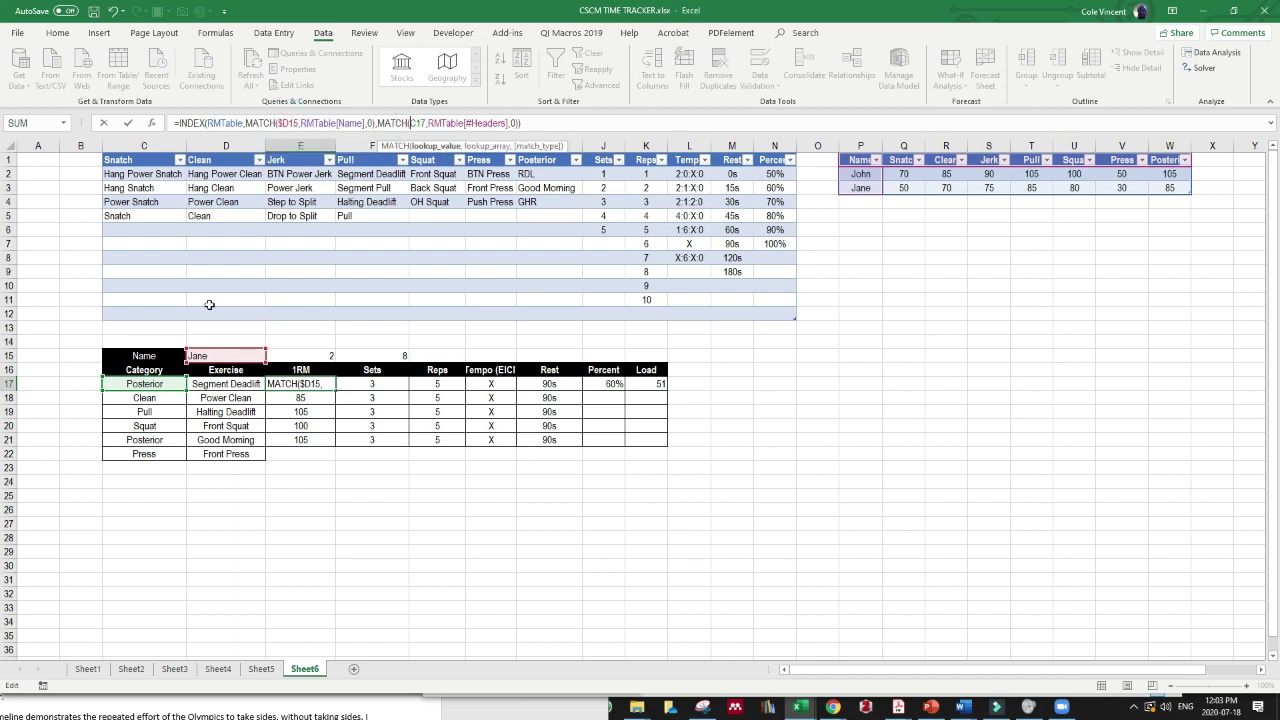
{"action": "left_click", "coordinate": [286, 123]}
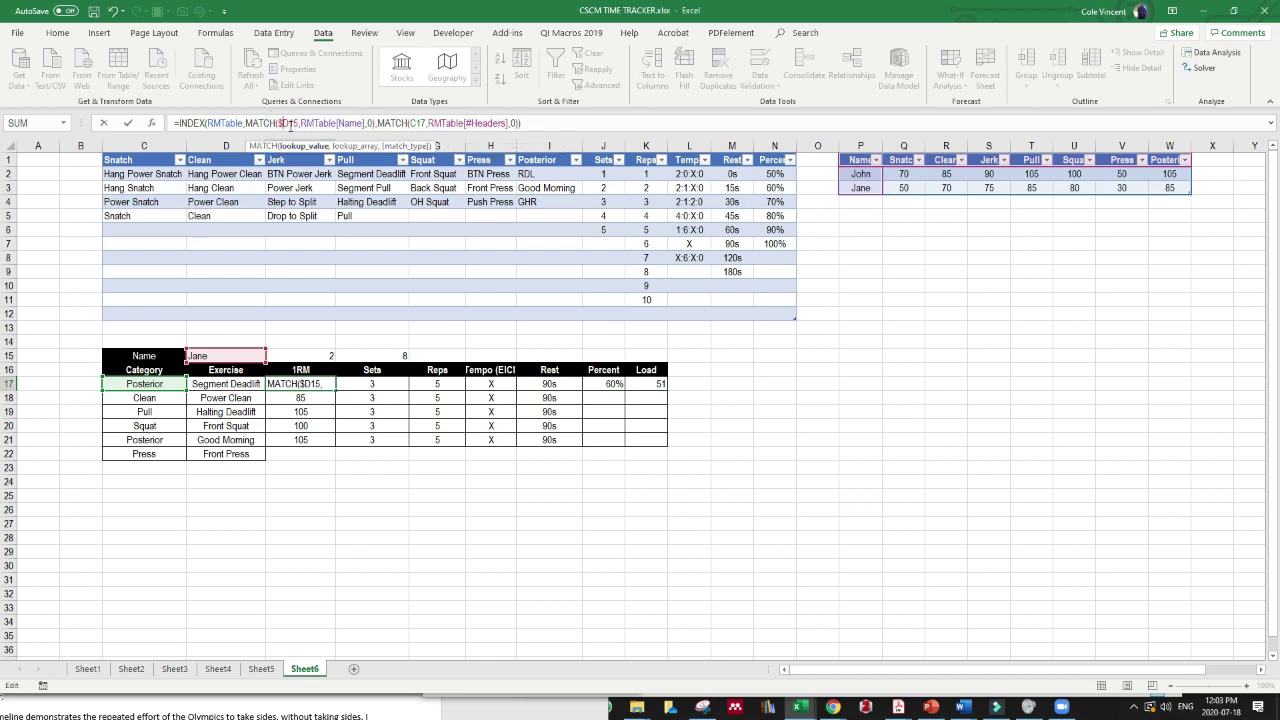
{"action": "key", "text": "F4"}
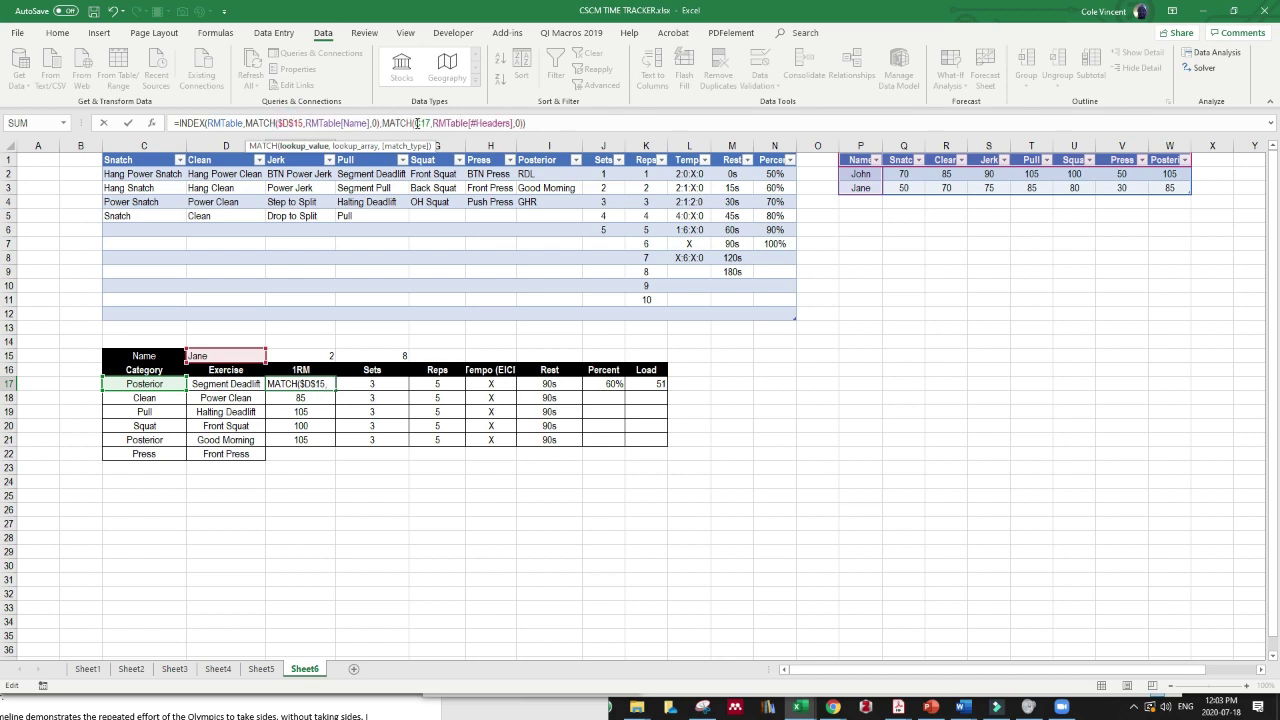
Lock the category column as $C17 in the E17 formula and fill the formula down to E22.
{"action": "left_click", "coordinate": [416, 122]}
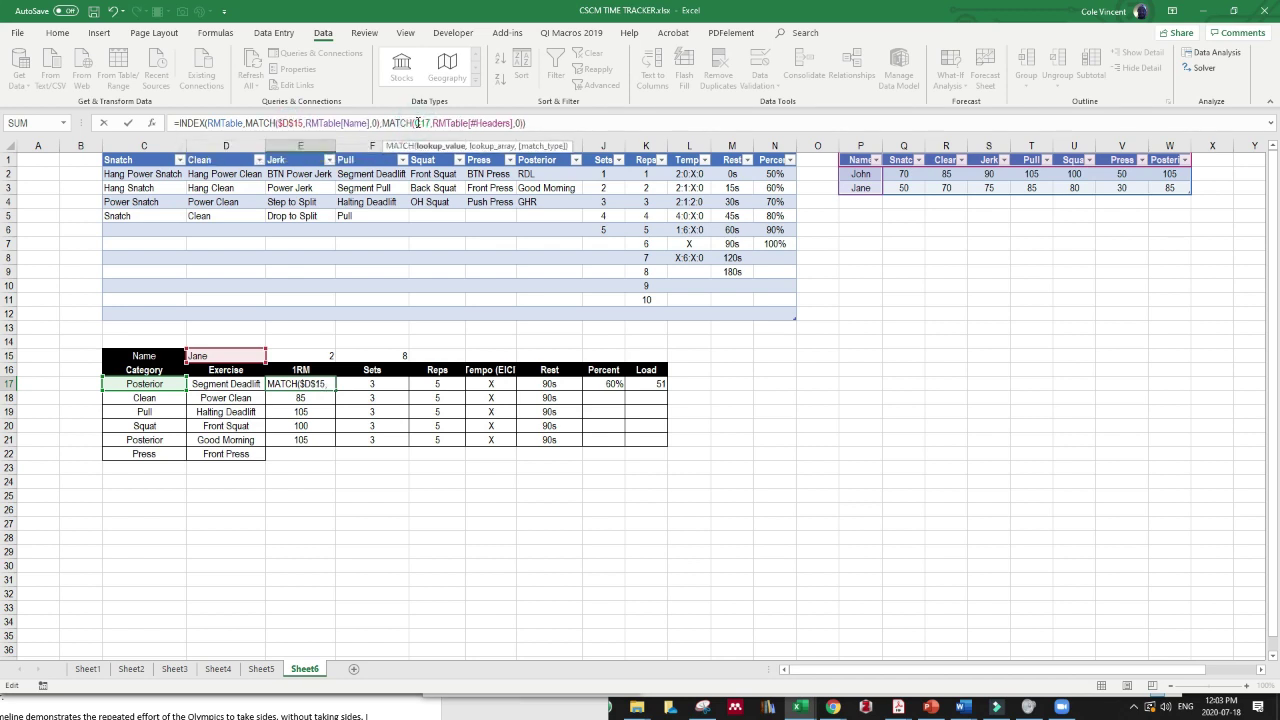
{"action": "type", "text": "$"}
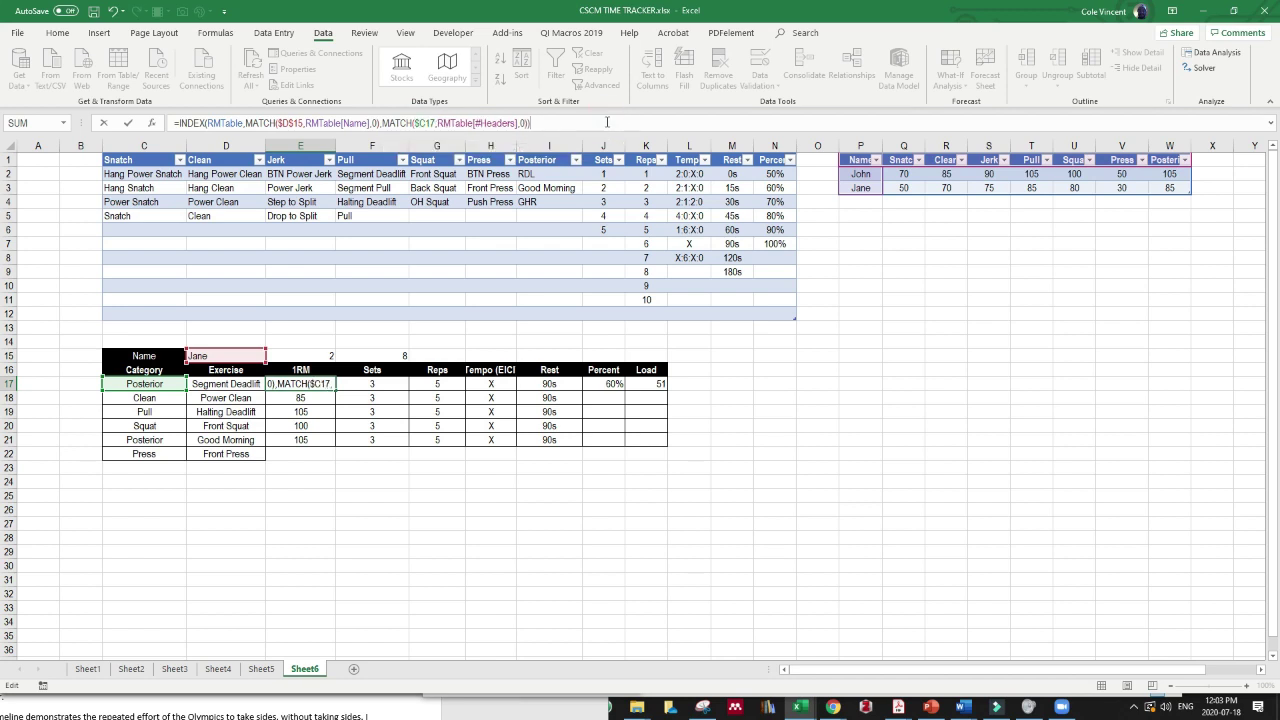
{"action": "key", "text": "Return"}
{"action": "left_click", "coordinate": [300, 384]}
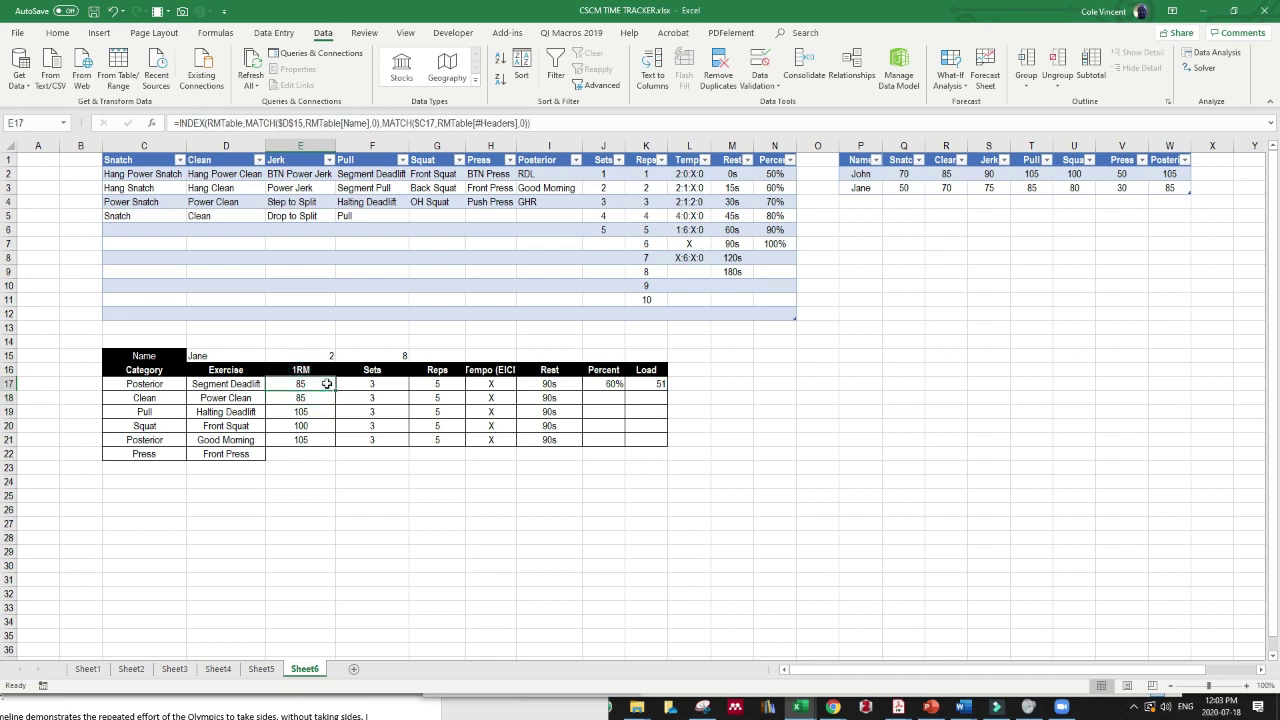
{"action": "left_click_drag", "start_coordinate": [336, 391], "coordinate": [322, 456]}
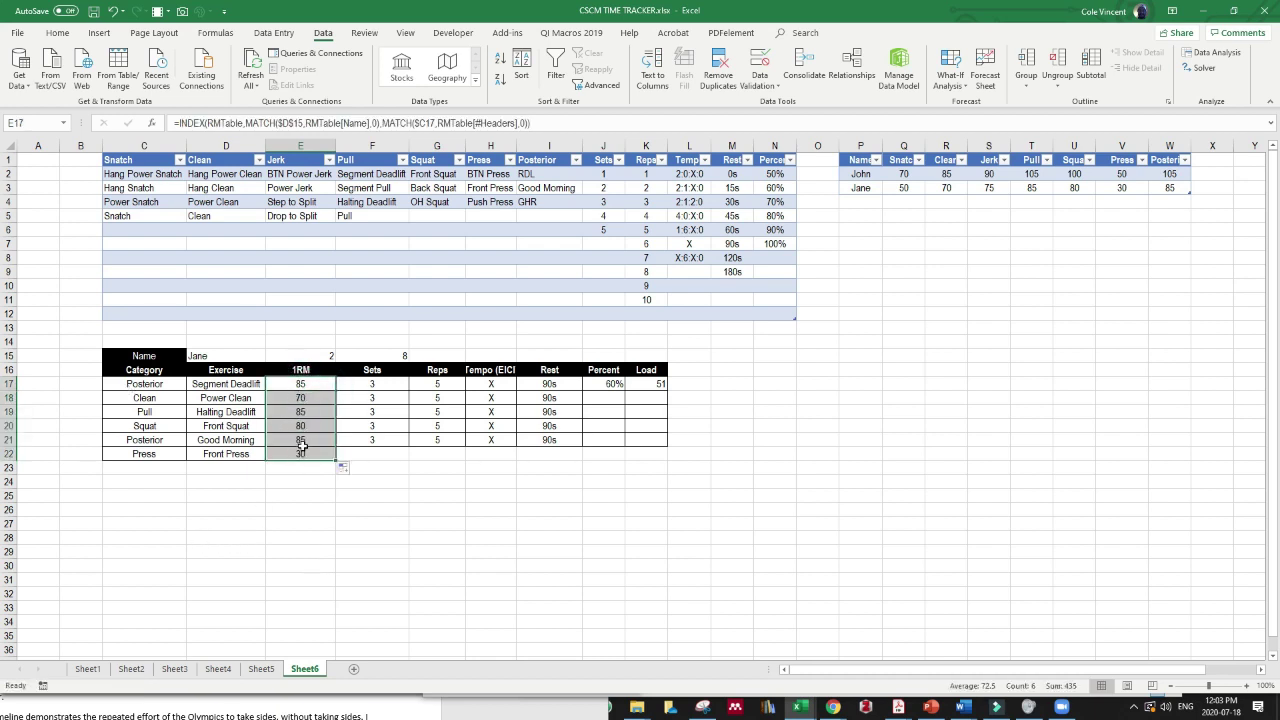
Test the filled 1RM column by selecting the first listed athlete in the Name cell D15.
{"action": "left_click", "coordinate": [222, 358]}
{"action": "left_click", "coordinate": [271, 356]}
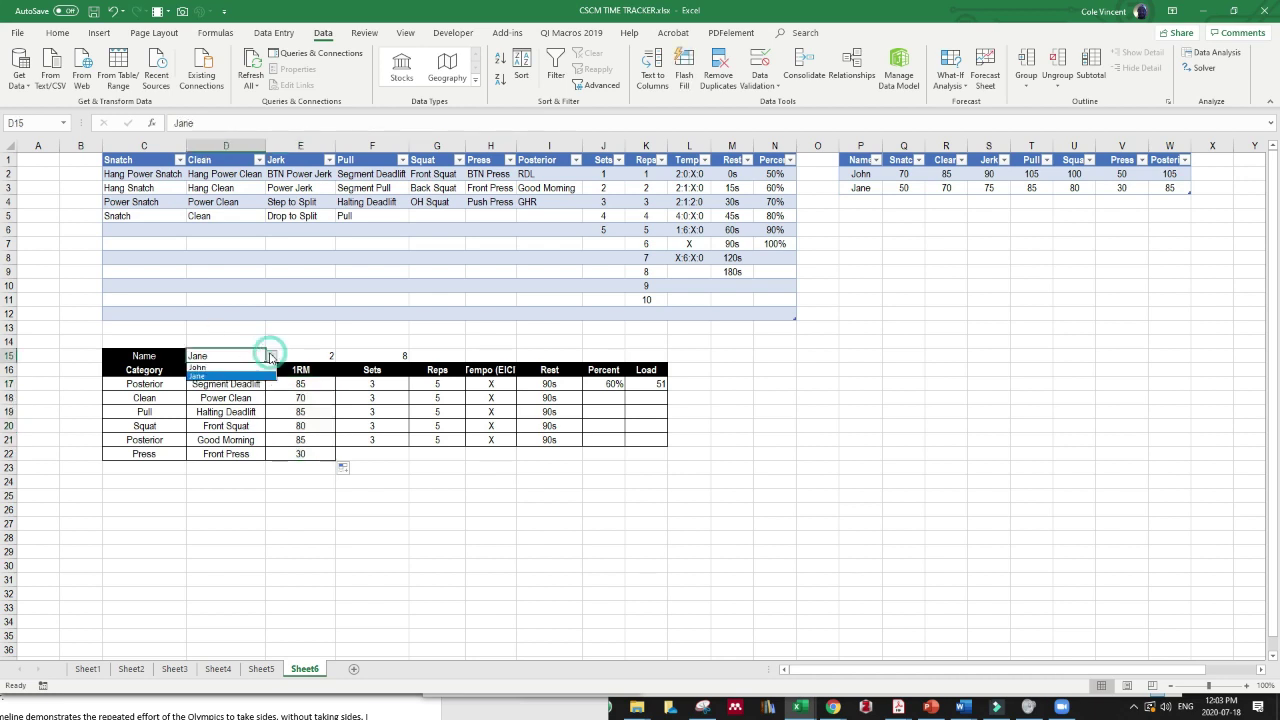
{"action": "left_click", "coordinate": [246, 371]}
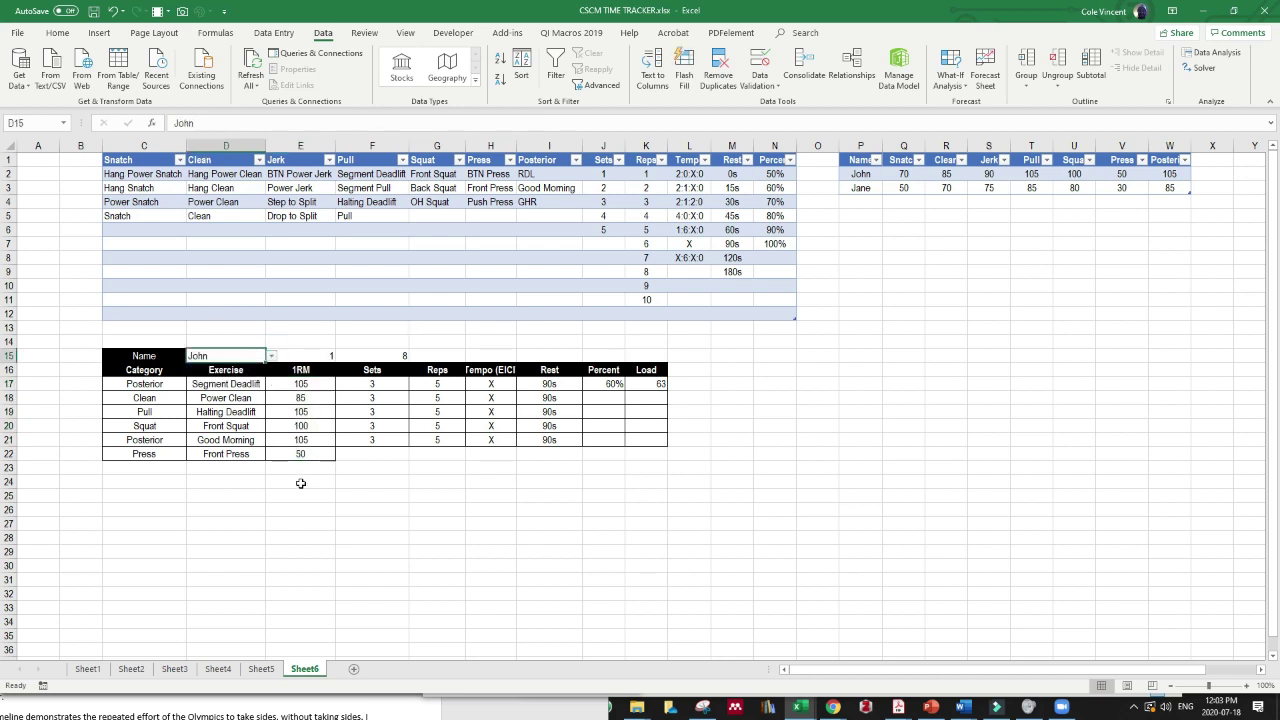
{"action": "left_click", "coordinate": [524, 506]}
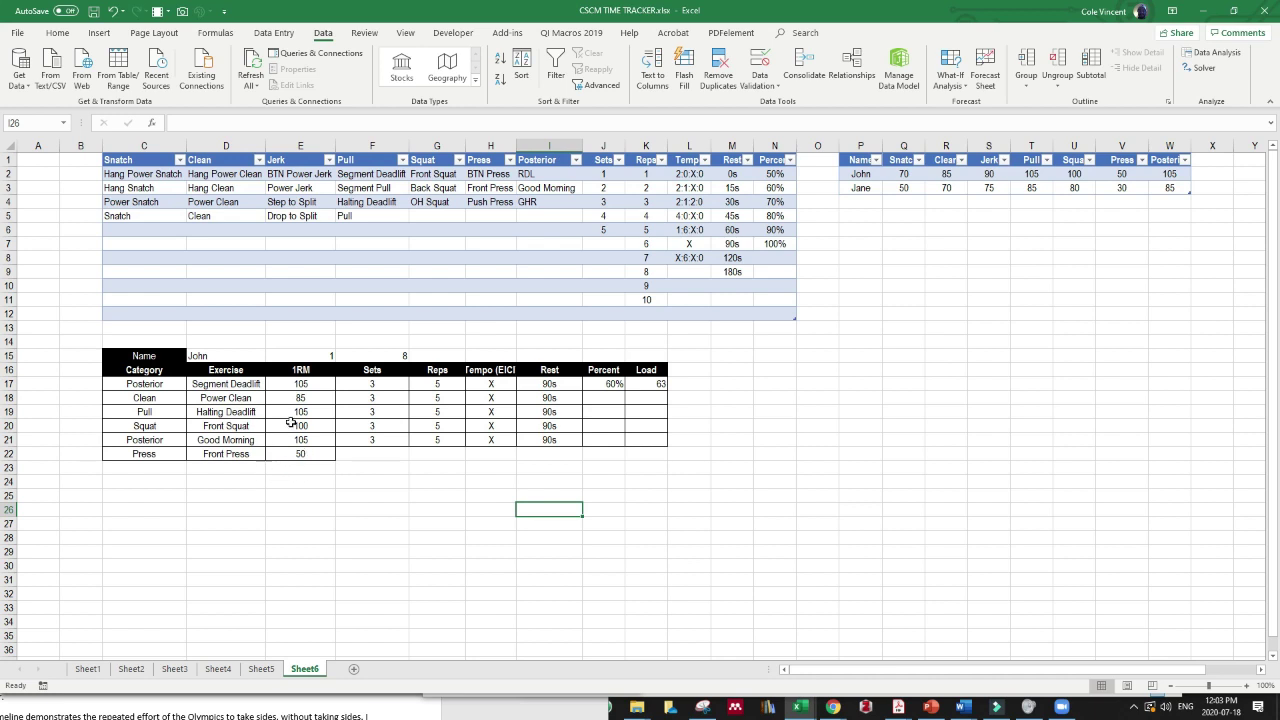
Fill the Percent and Load cells J17:K17 down through row 22.
{"action": "left_click_drag", "start_coordinate": [597, 383], "coordinate": [595, 443]}
{"action": "left_click", "coordinate": [597, 481]}
{"action": "left_click_drag", "start_coordinate": [612, 387], "coordinate": [664, 455]}
Set Percent to 60% in J18 and J20:J22 and to 6% in J19.
{"action": "left_click", "coordinate": [612, 397]}
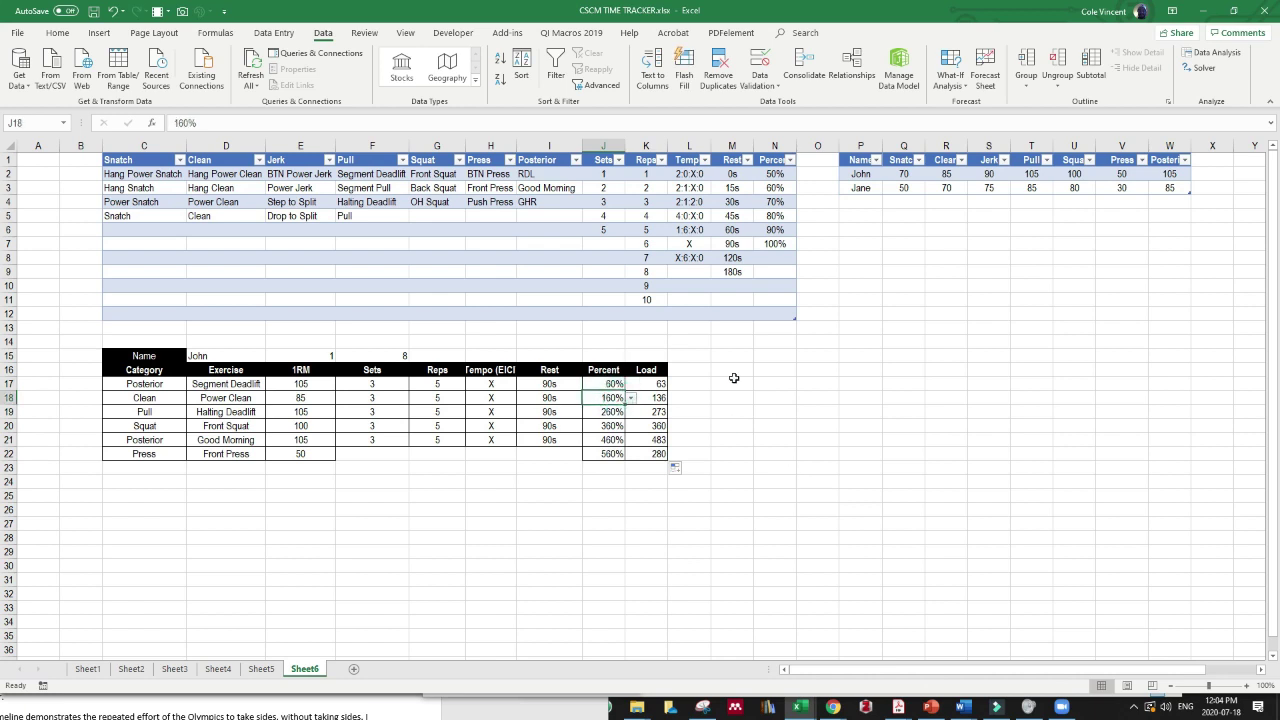
{"action": "type", "text": "60"}
{"action": "key", "text": "Return"}
{"action": "type", "text": "6"}
{"action": "key", "text": "Return"}
{"action": "type", "text": "60"}
{"action": "key", "text": "Return"}
{"action": "type", "text": "60"}
{"action": "key", "text": "Return"}
{"action": "type", "text": "60"}
{"action": "key", "text": "Return"}
Select the second listed athlete in the Name cell D15 to update the 1RM and Load columns.
{"action": "left_click", "coordinate": [232, 357]}
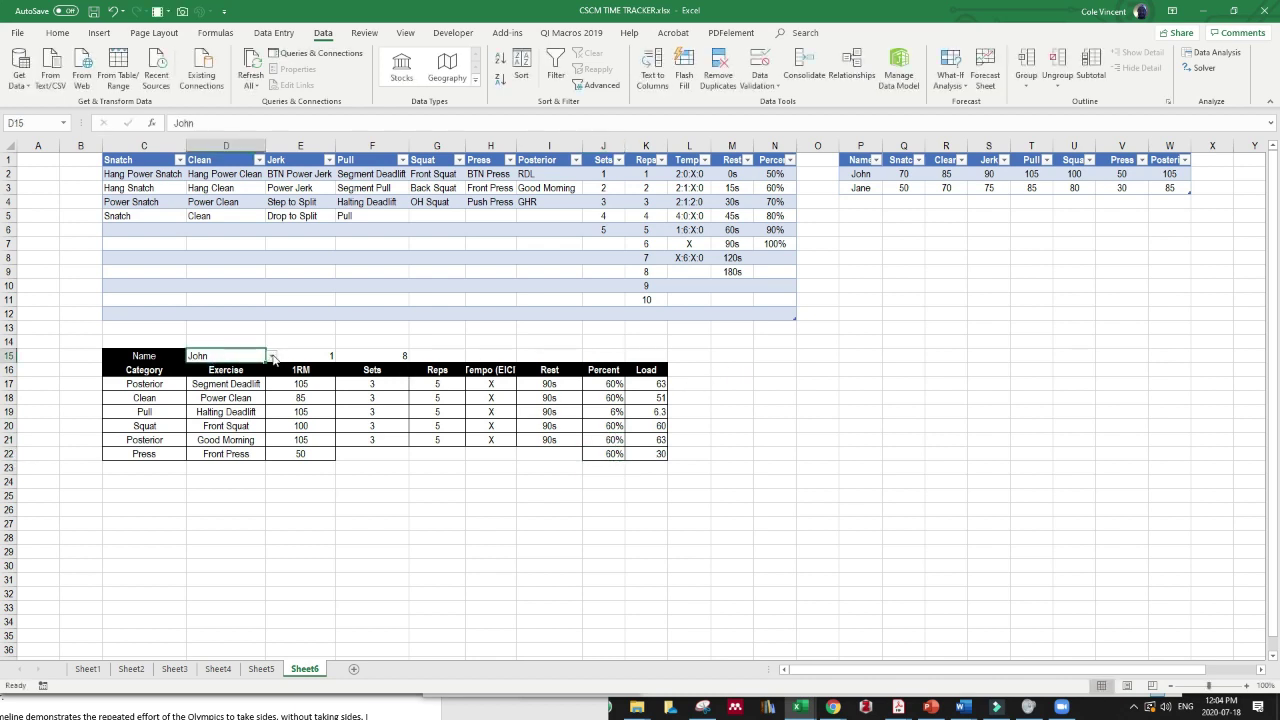
{"action": "left_click", "coordinate": [271, 357]}
{"action": "left_click", "coordinate": [253, 376]}
{"action": "left_click", "coordinate": [389, 505]}
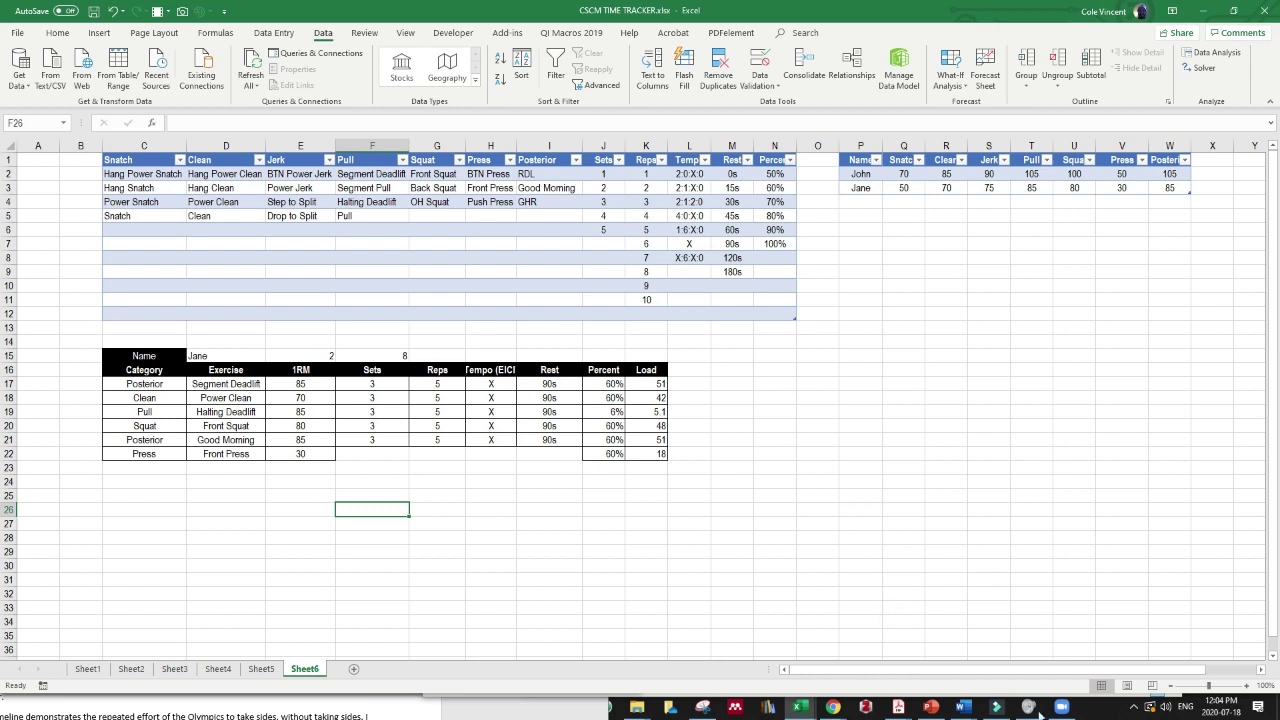
{"action": "left_click", "coordinate": [996, 707]}
{"action": "right_click", "coordinate": [996, 707]}
{"action": "left_click", "coordinate": [244, 90]}
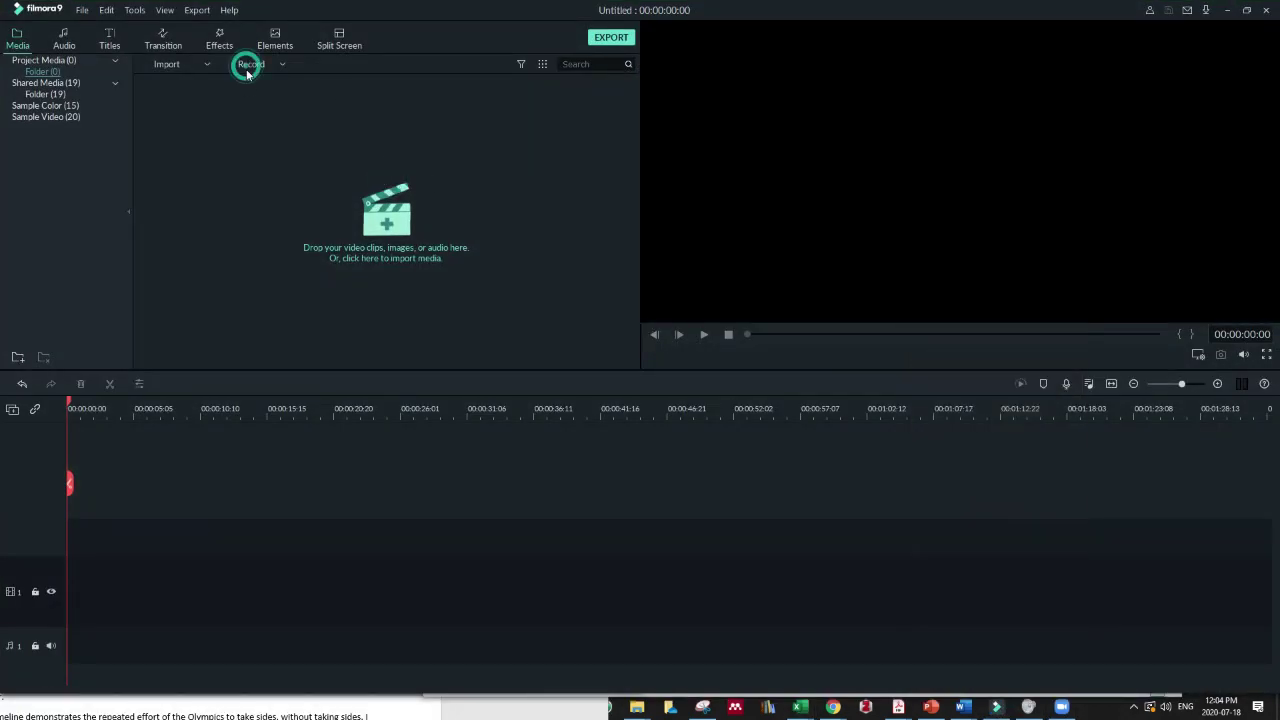
{"action": "left_click", "coordinate": [594, 336]}
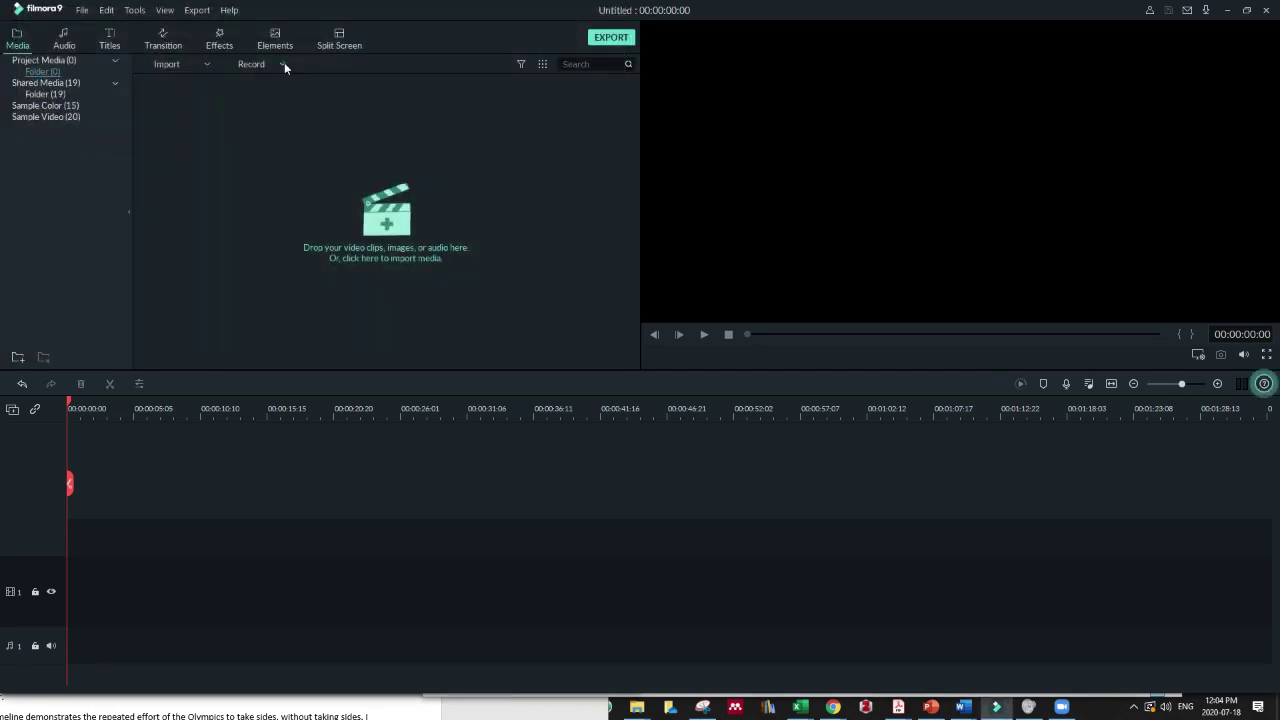